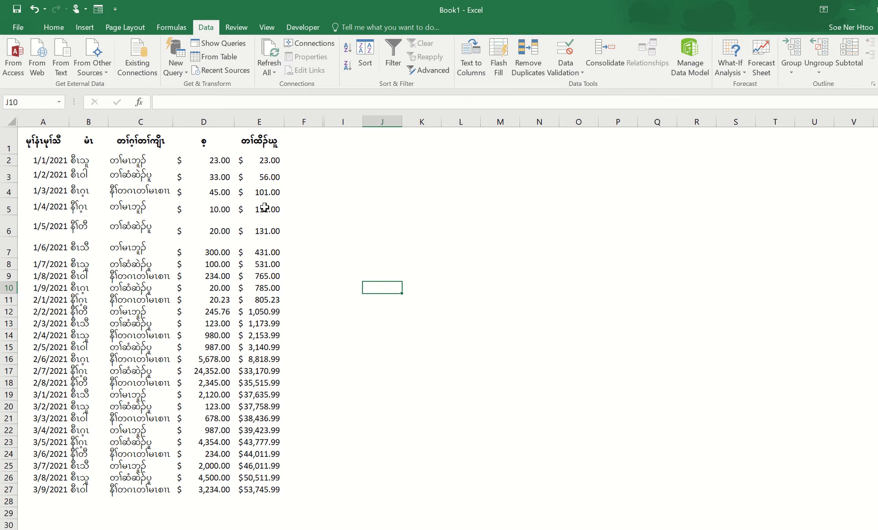
- Clear the cumulative total values in E2:E27
left_click_drag(265, 160, 239, 491)
key("Delete")
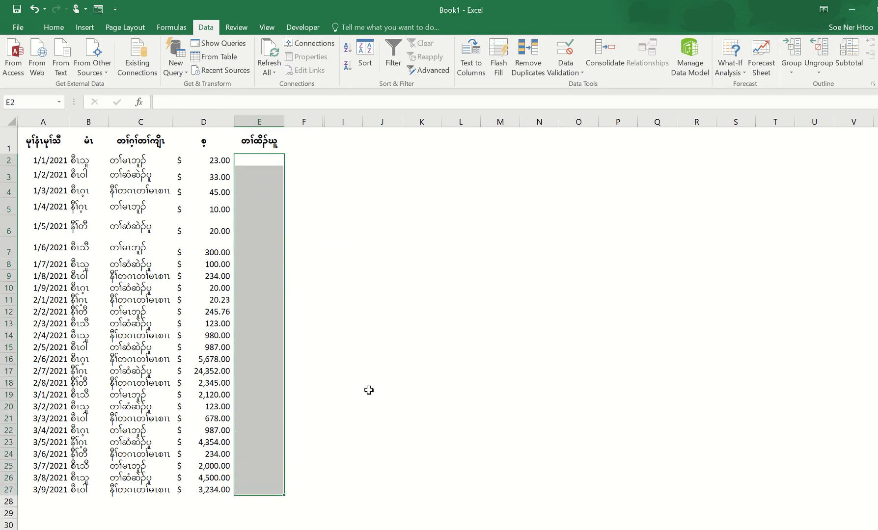
left_click(368, 393)
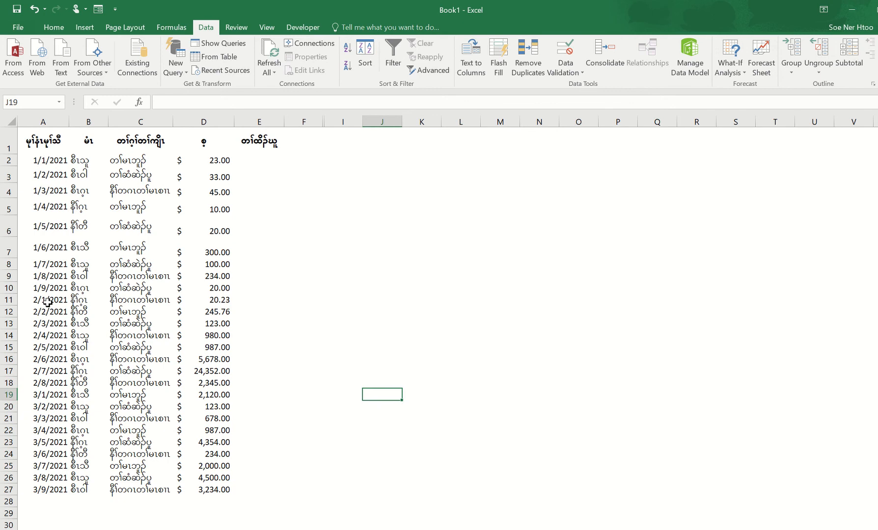
left_click(82, 175)
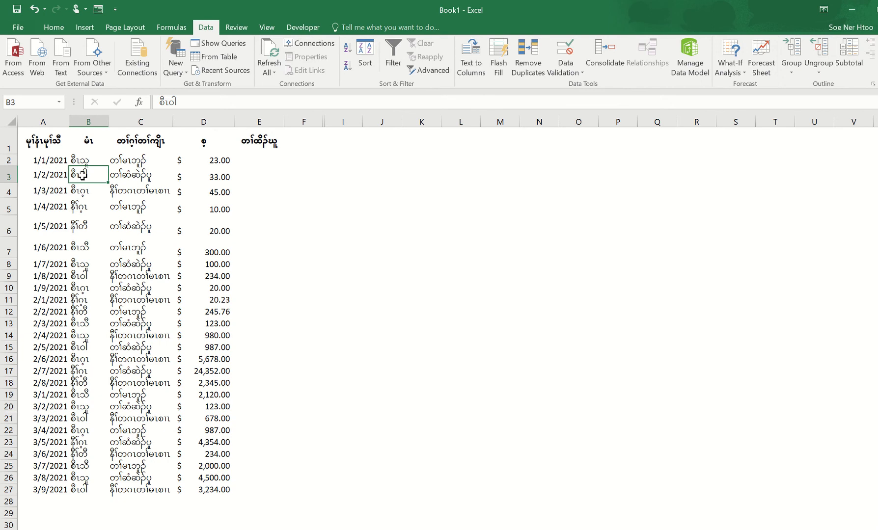
left_click(146, 178)
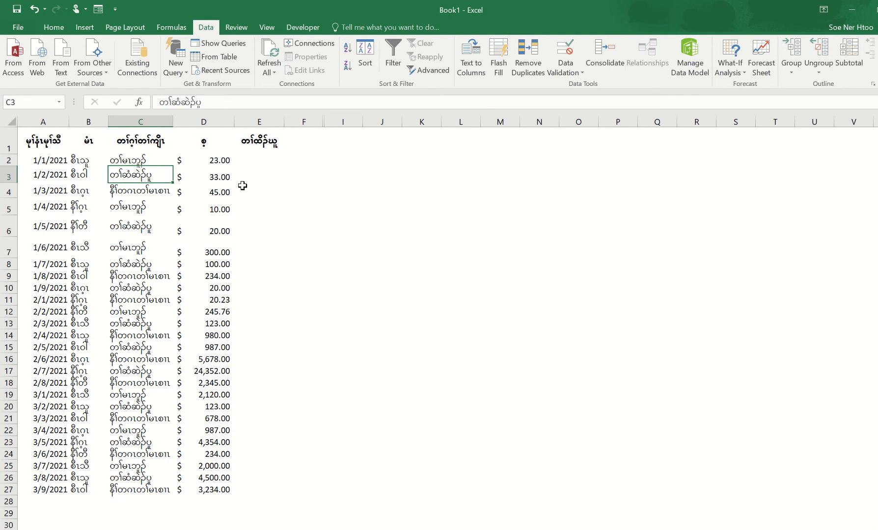
- Enter the formula =D2 in cell E2 to start the running total with the first amount
left_click(268, 165)
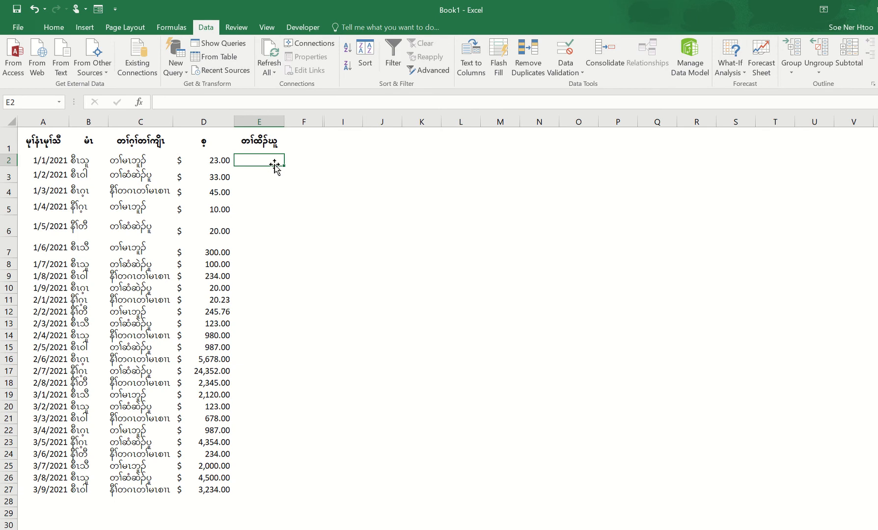
type("=")
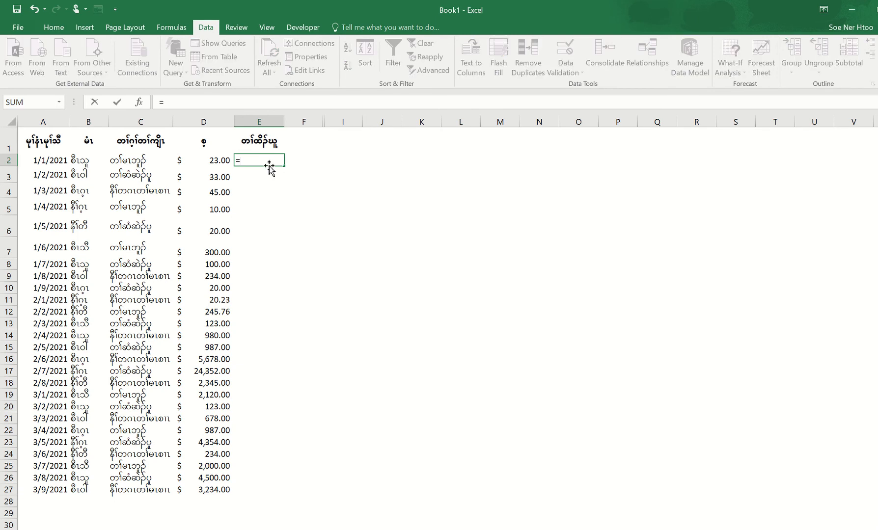
left_click(214, 161)
key("Return")
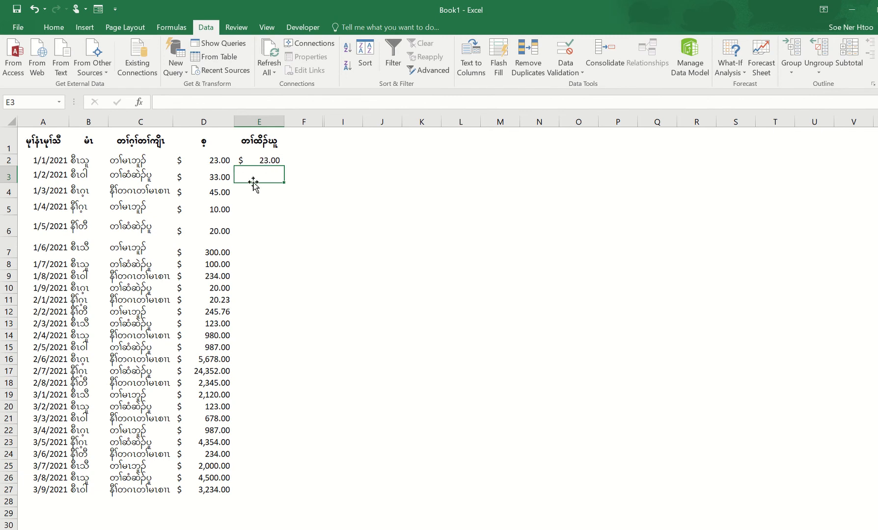
- Enter the running-total formula =E2+D3 in cell E3
type("=")
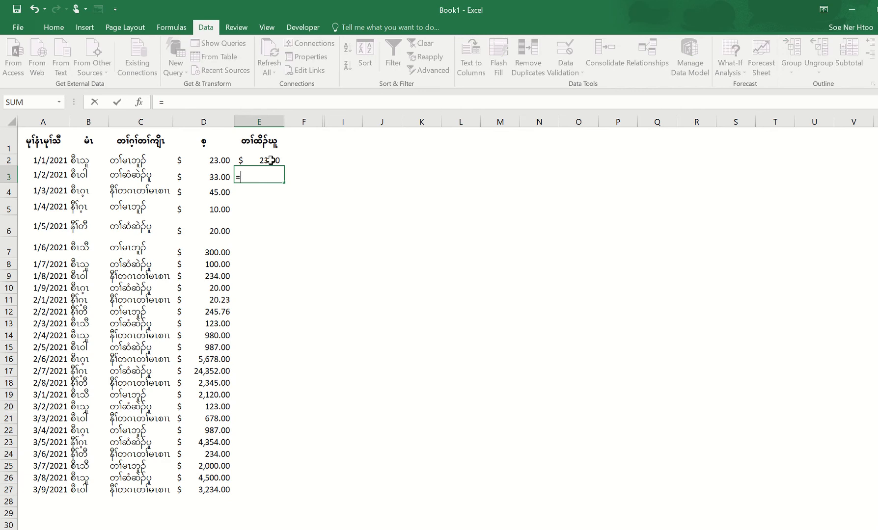
left_click(270, 161)
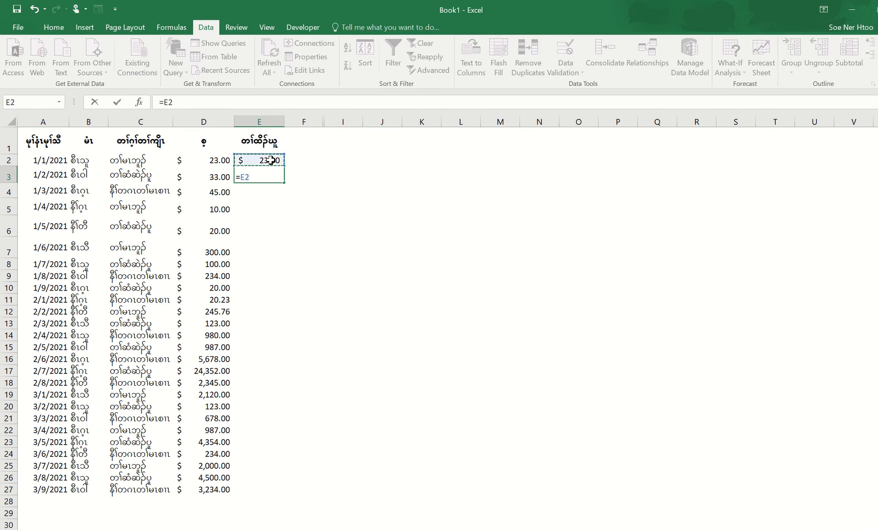
type("+")
left_click(213, 179)
key("Return")
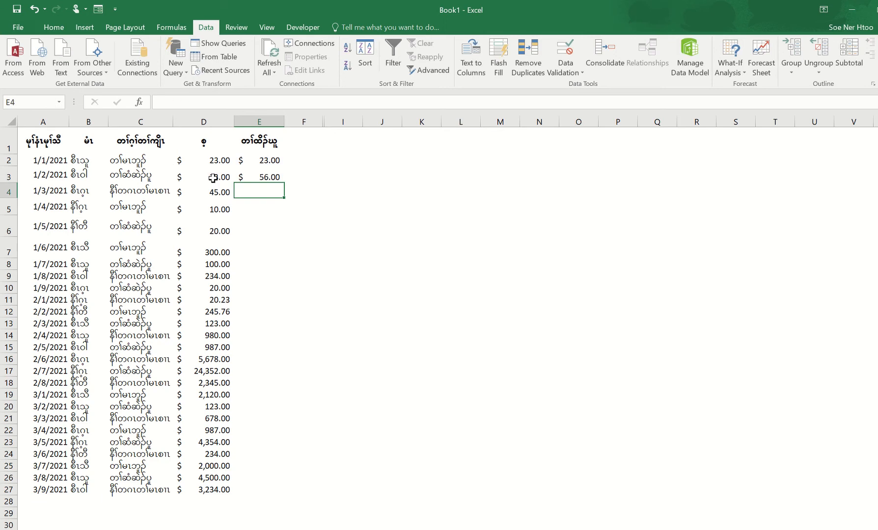
- Fill the running-total formula from E3 down through E27
left_click(269, 178)
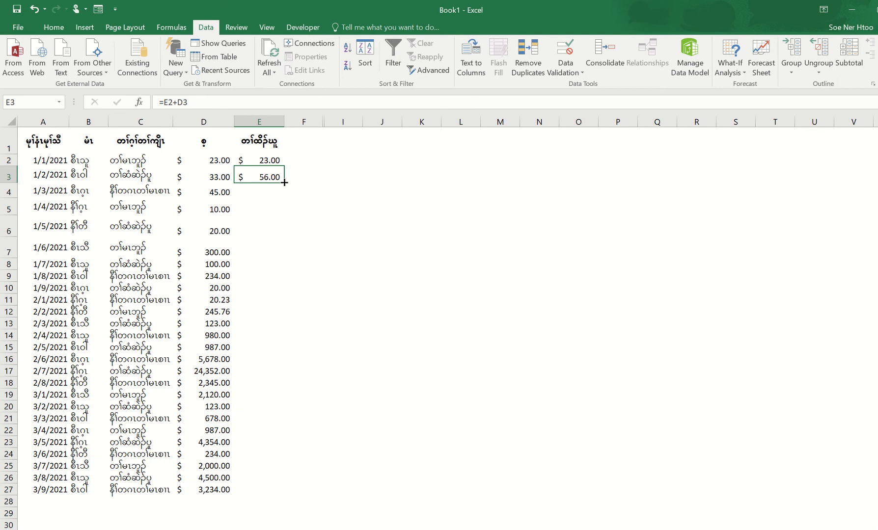
double_click(285, 182)
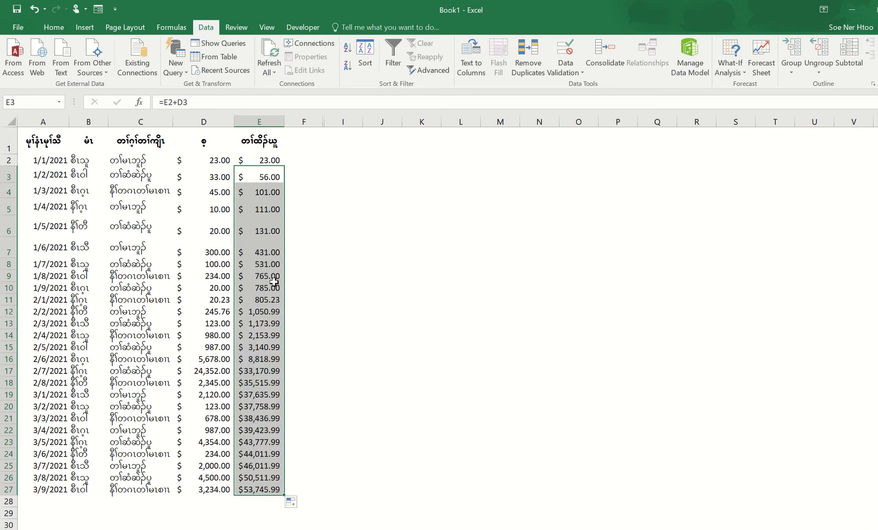
left_click(378, 429)
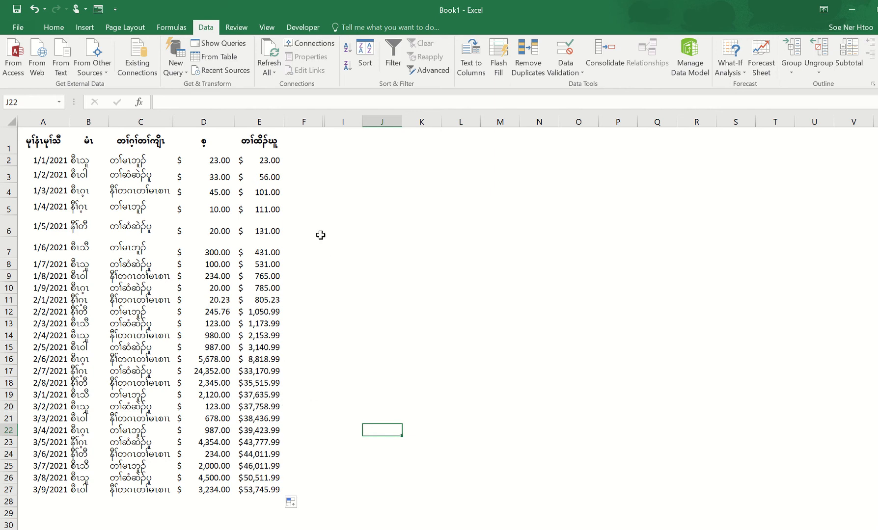
- Unhide the hidden columns G and H between columns F and I
left_click(375, 158)
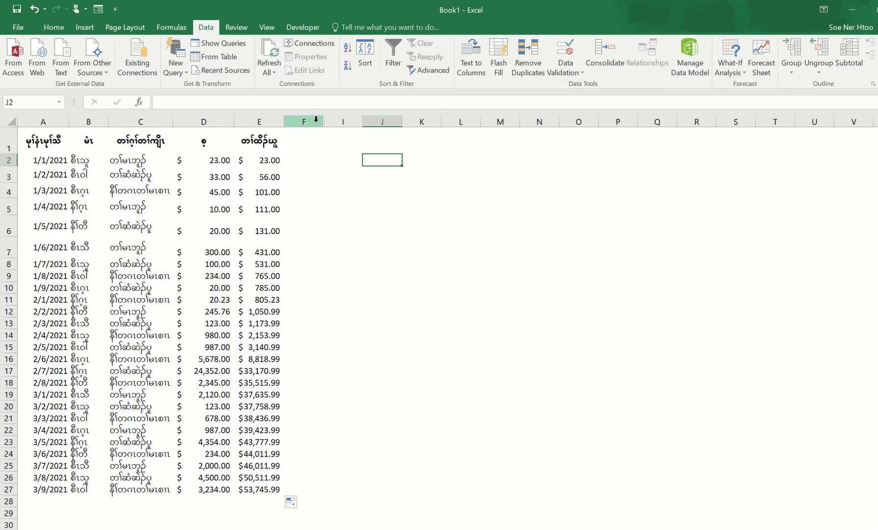
left_click_drag(315, 119, 334, 123)
right_click(333, 124)
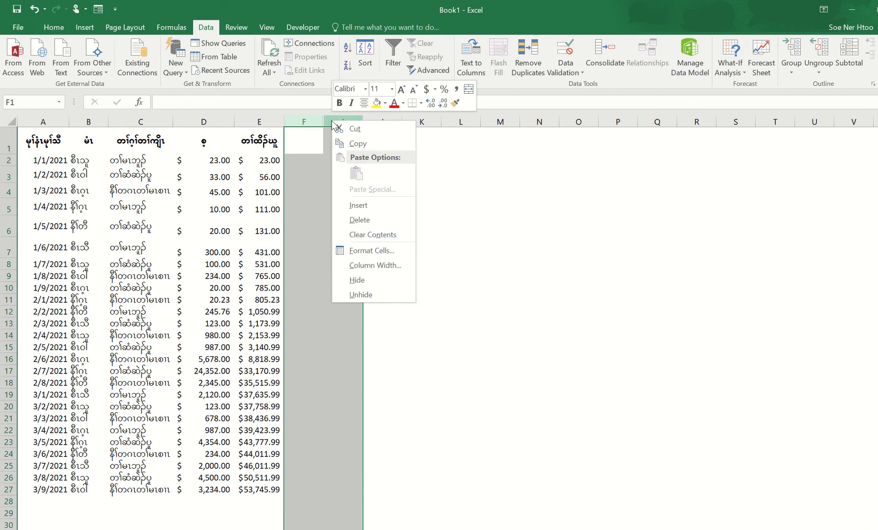
left_click(361, 294)
left_click(418, 247)
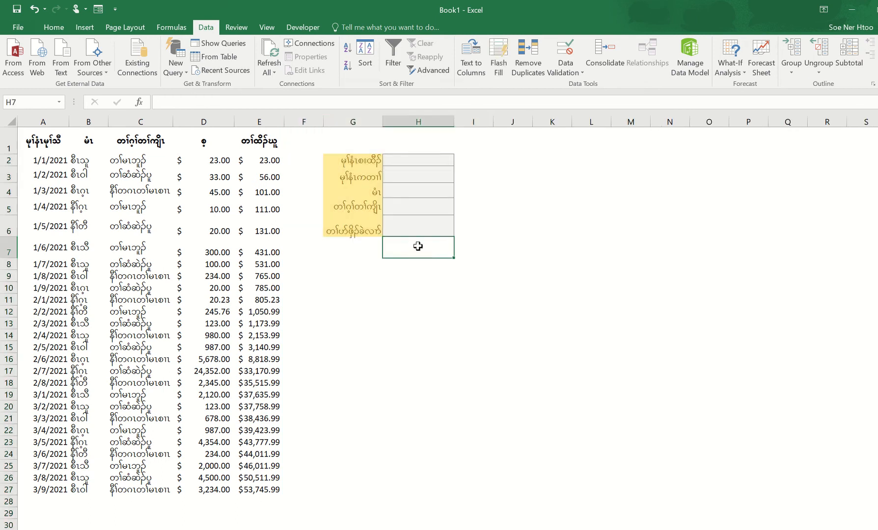
left_click(346, 158)
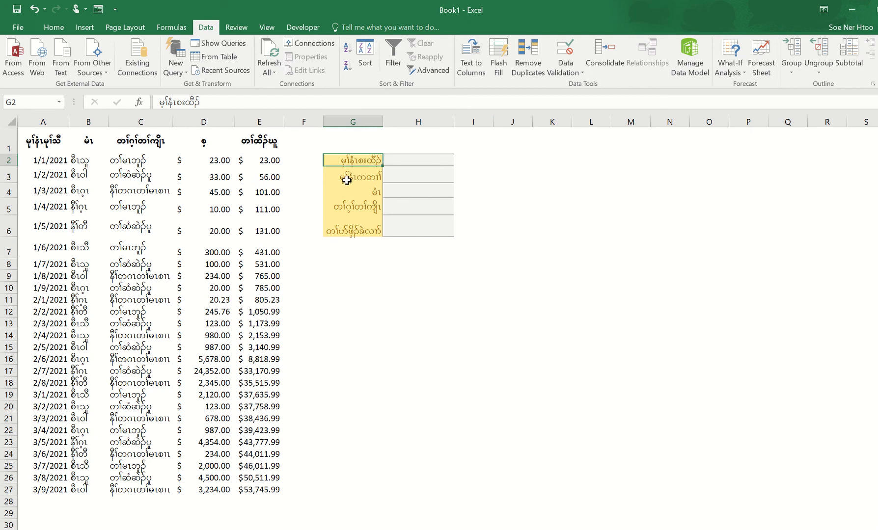
left_click(349, 177)
- Try the date drop-down in H2 by choosing 1/1/2021, and clear the cell again
left_click(401, 161)
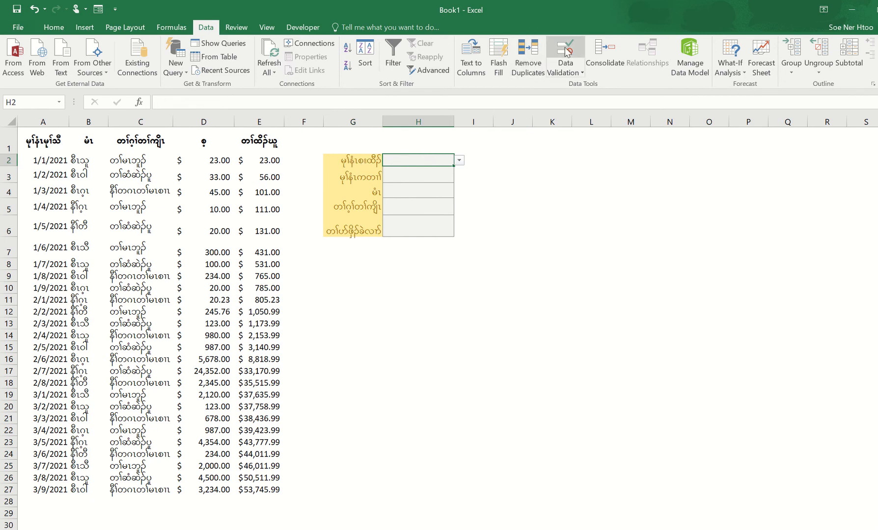
left_click(459, 161)
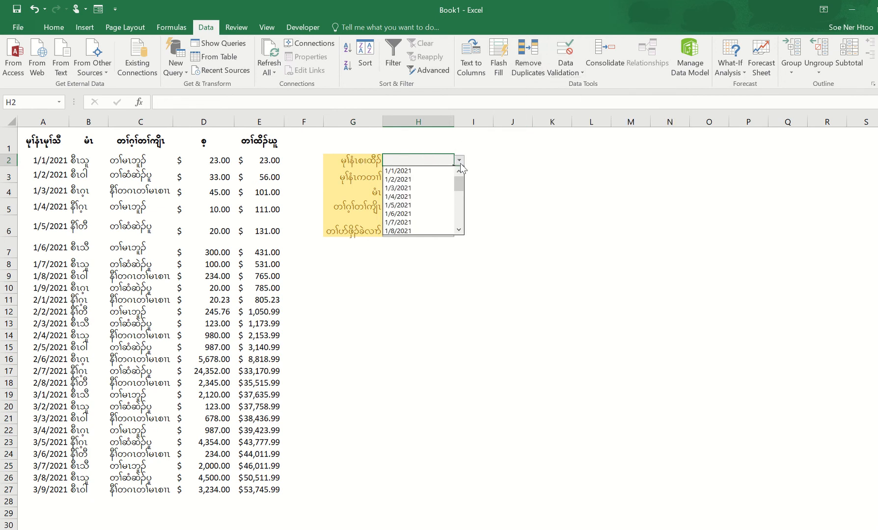
left_click(409, 172)
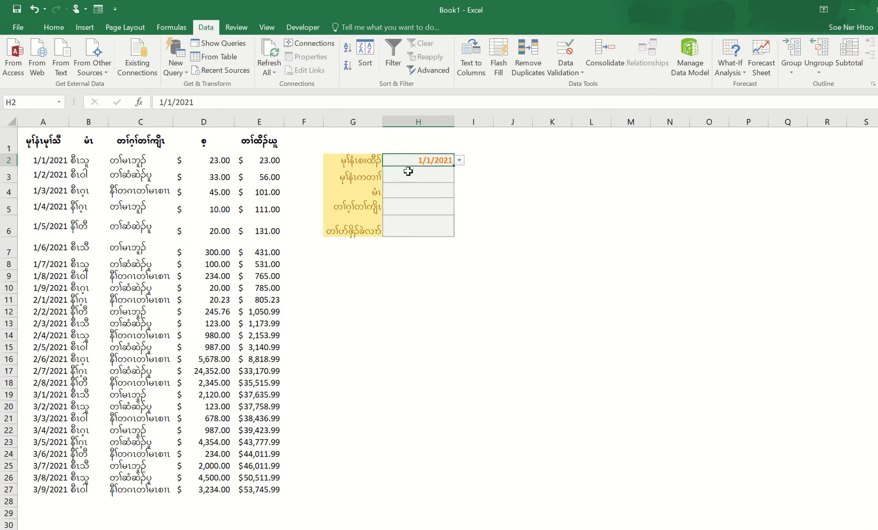
left_click(551, 147)
left_click(444, 161)
key("Delete")
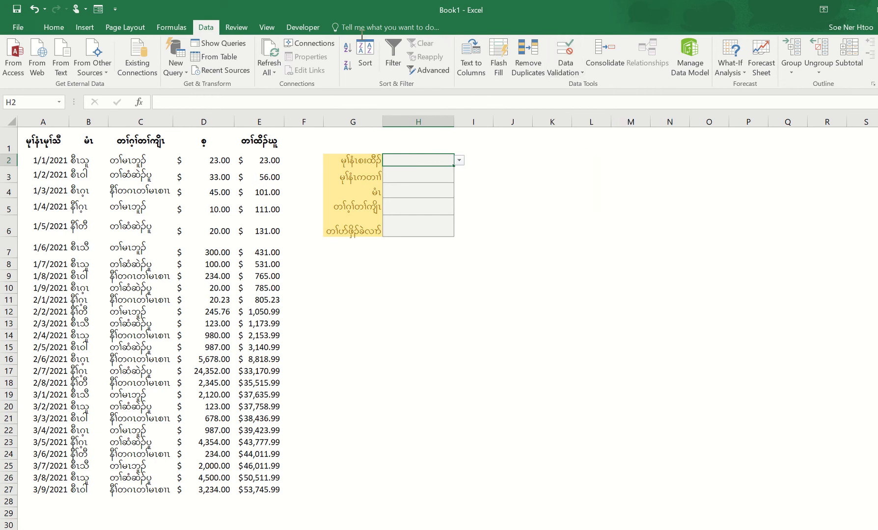
- Set H2's data validation to List and reselect the dates =$A$2:$A$27 as its source
left_click(571, 54)
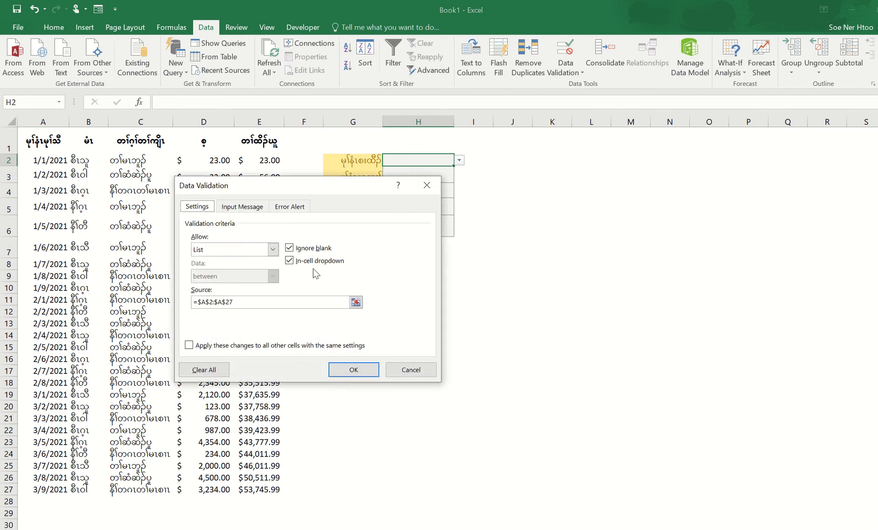
left_click(264, 300)
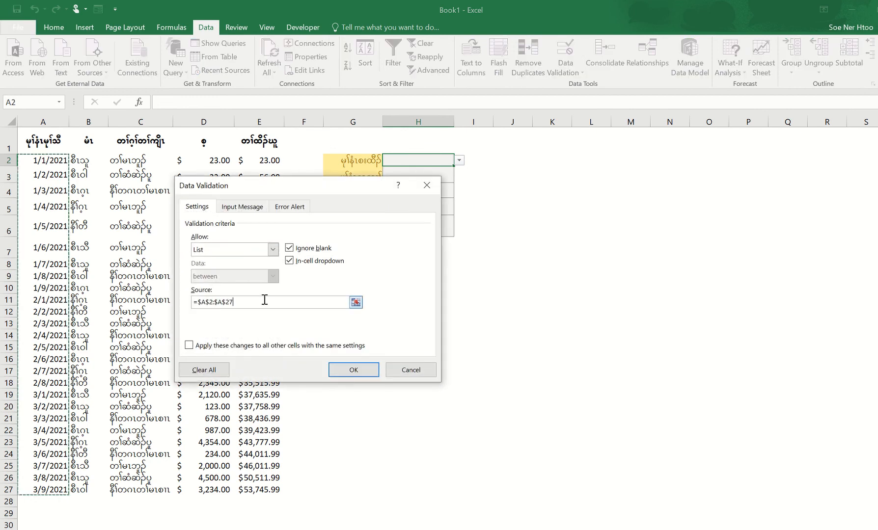
left_click(272, 249)
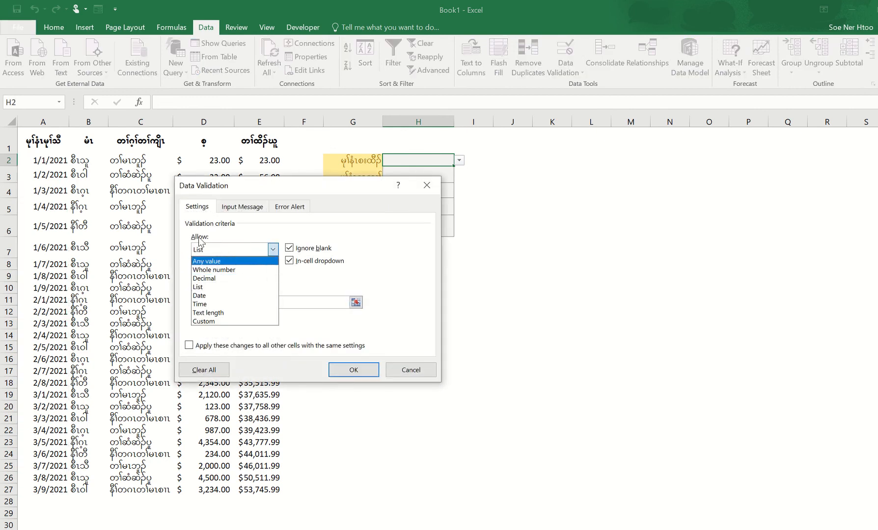
left_click(201, 288)
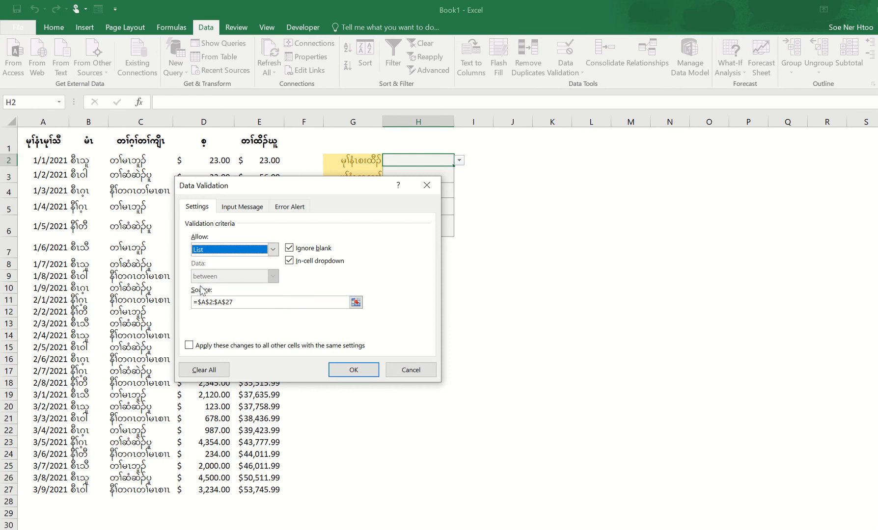
left_click(243, 301)
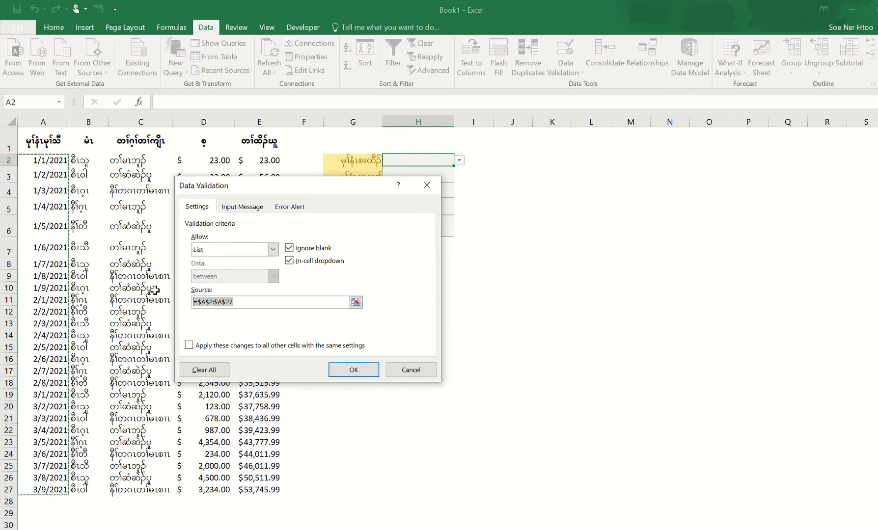
key("BackSpace")
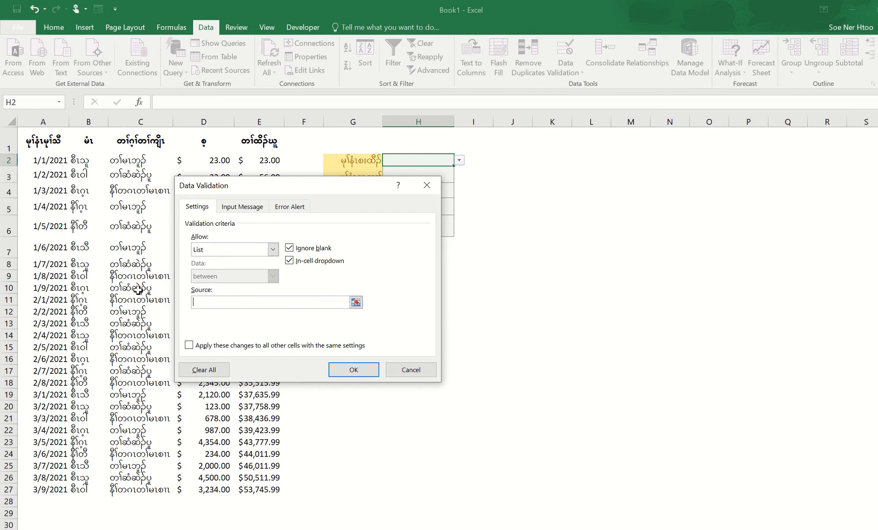
left_click_drag(273, 186, 459, 211)
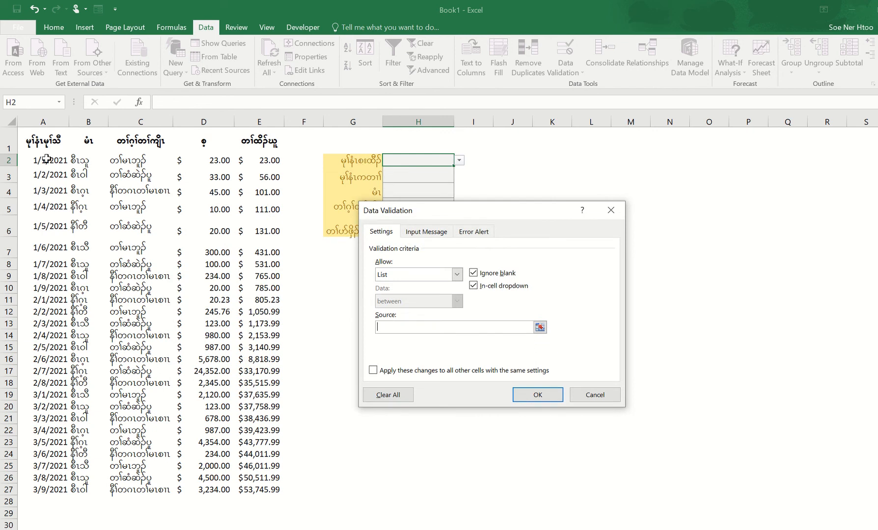
left_click_drag(45, 158, 33, 490)
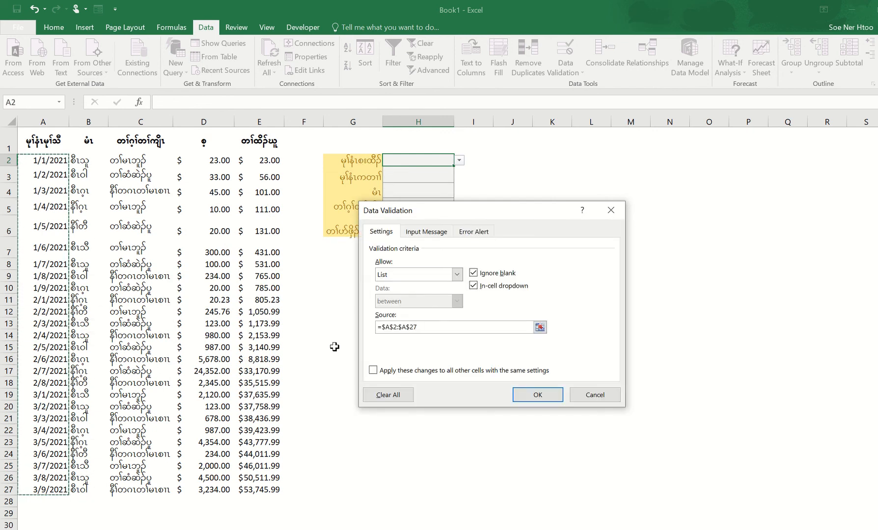
left_click(537, 395)
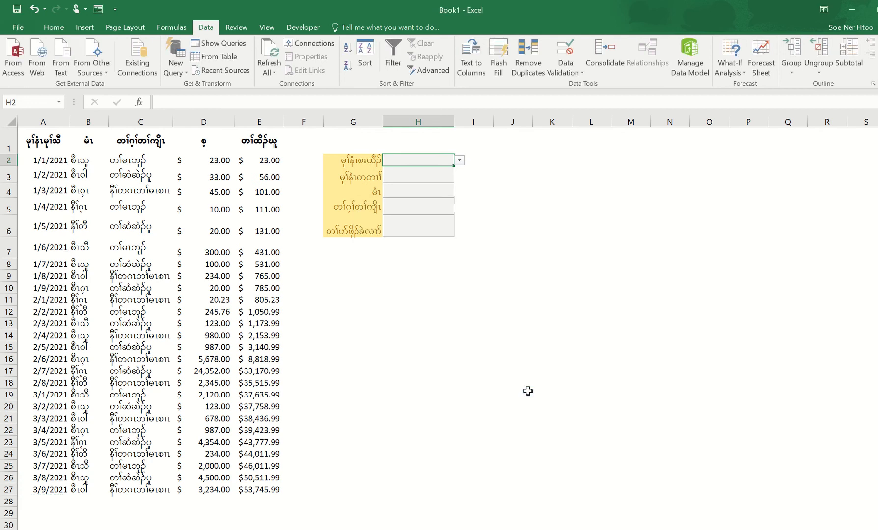
- Fill the date-list validation from H2 down into H3, leaving H3 without an entry
left_click(427, 175)
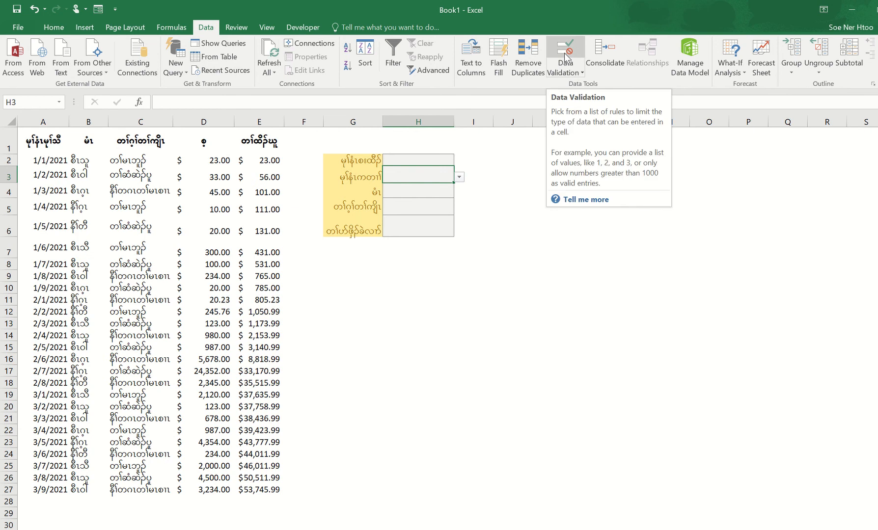
left_click(428, 161)
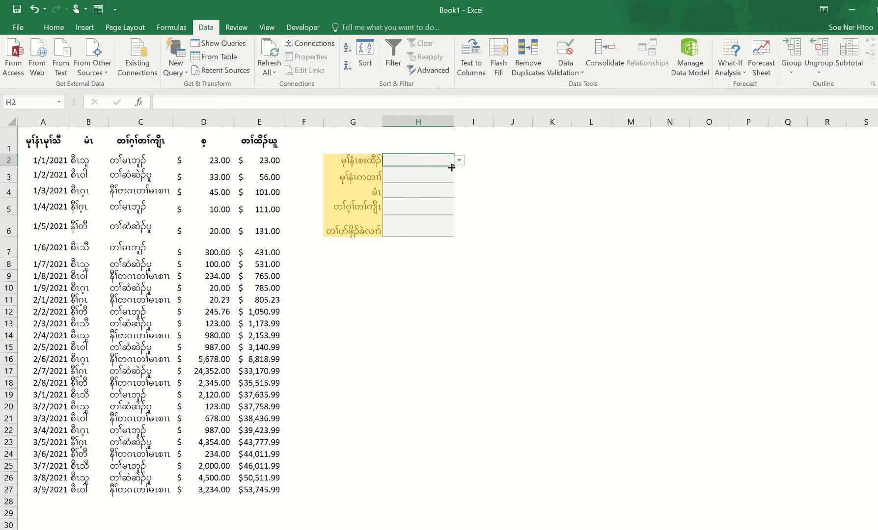
mouse_move(452, 168)
left_mouse_down()
mouse_move(452, 194)
mouse_move(452, 185)
left_mouse_up()
left_click(444, 173)
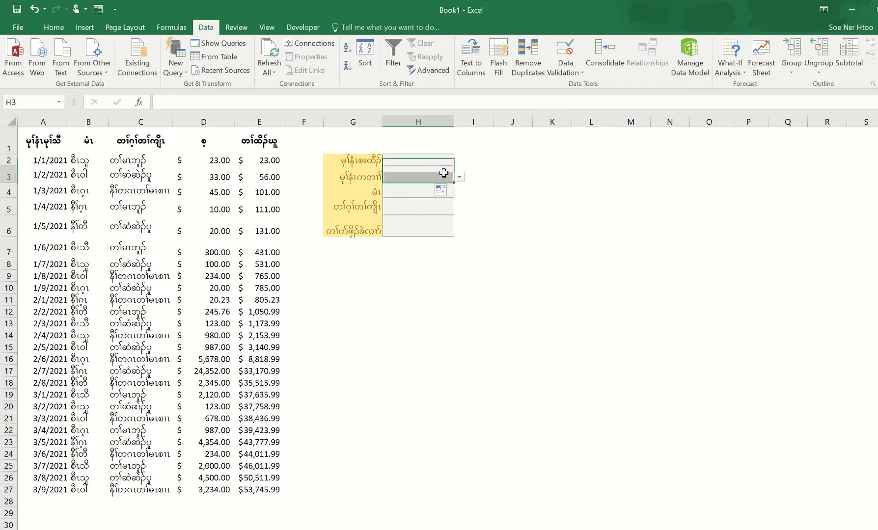
type("=")
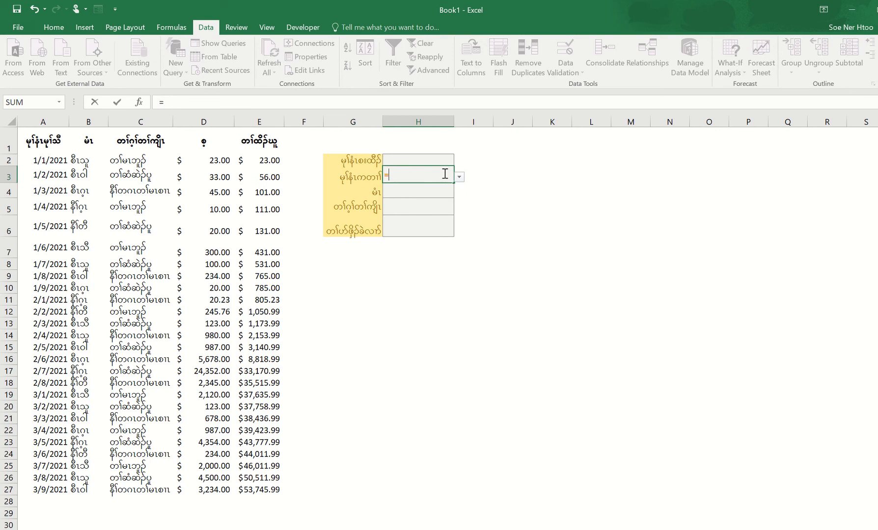
key("Escape")
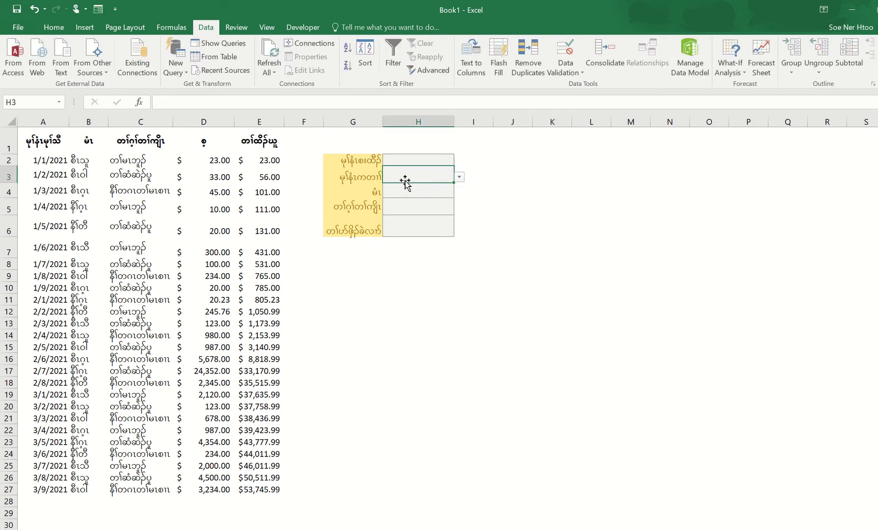
- Clear the list source in H3's data validation and reselect the dates =$A$2:$A$27 as its source
left_click(566, 52)
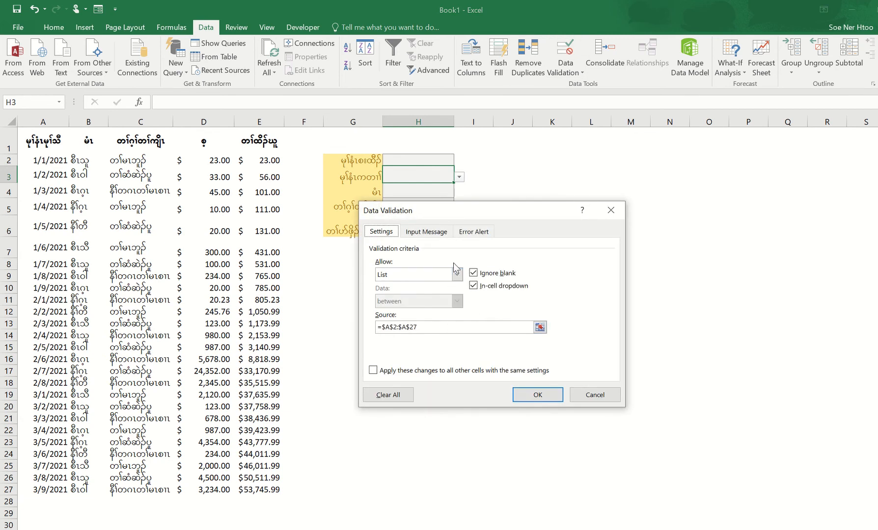
double_click(443, 327)
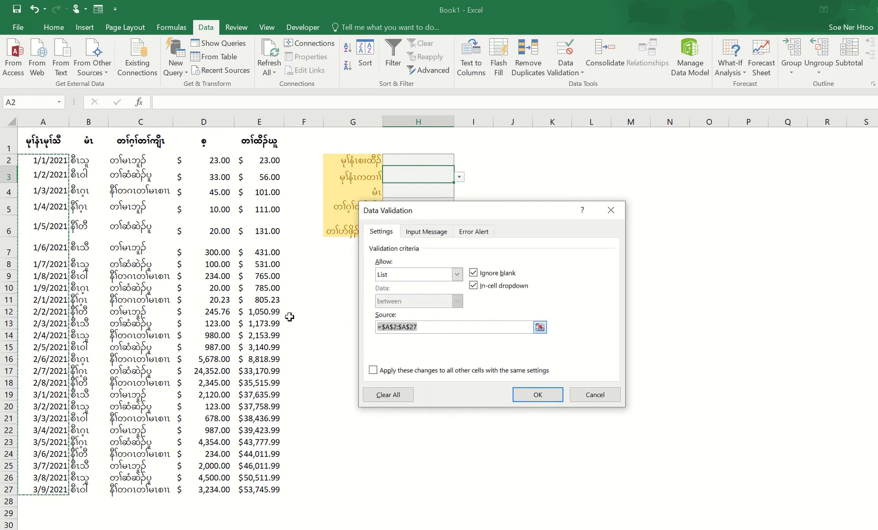
key("BackSpace")
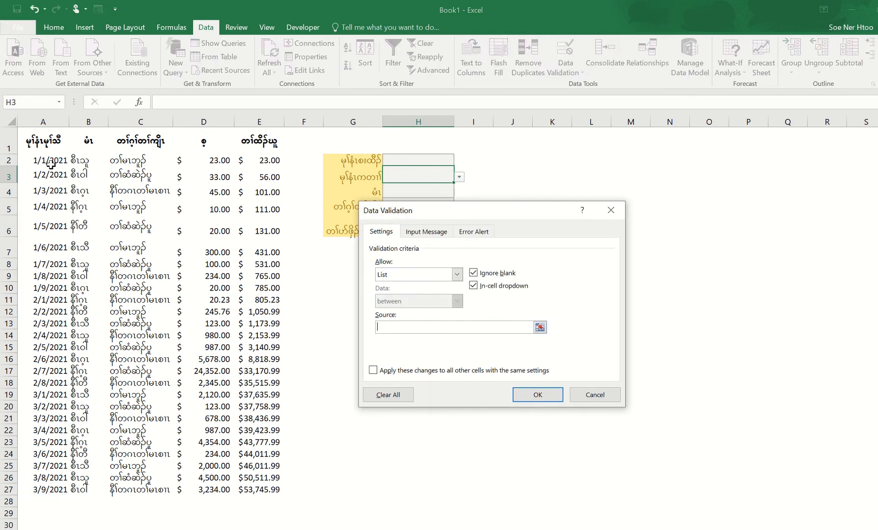
left_click_drag(52, 162, 43, 490)
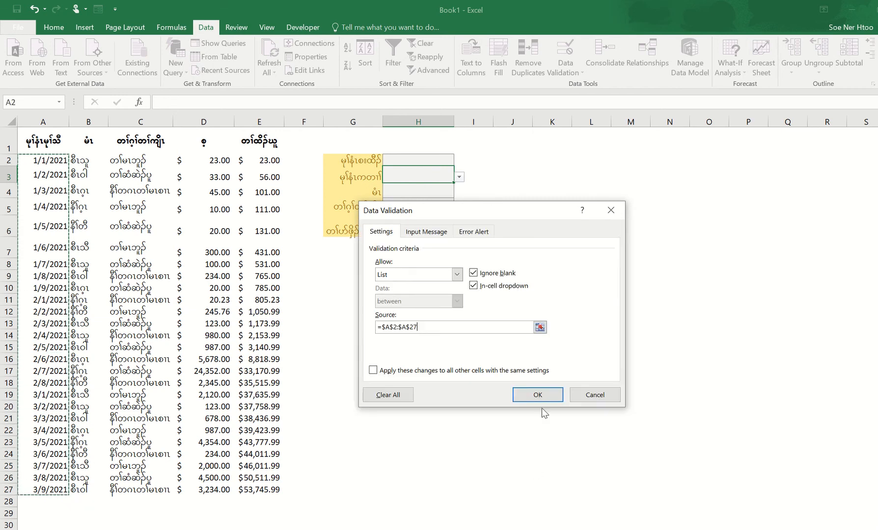
left_click(538, 395)
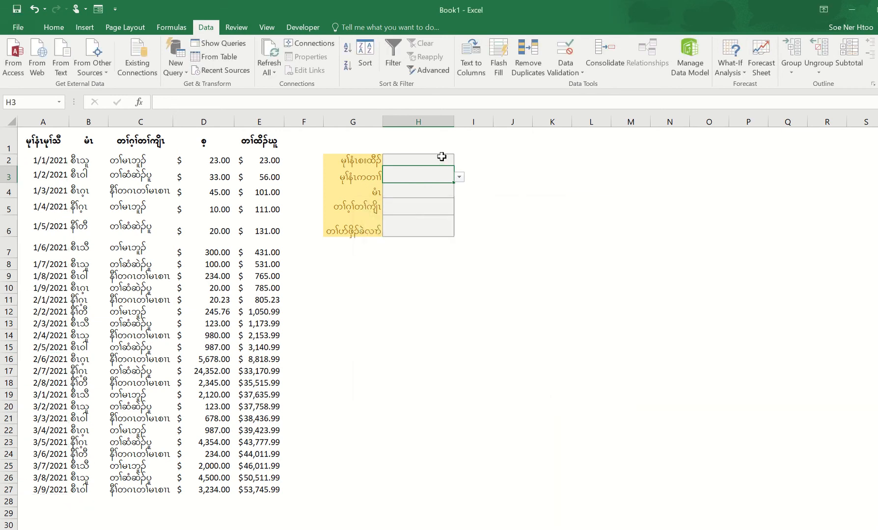
- Choose 1/3/2021 from the date drop-downs in both H2 and H3
left_click(442, 158)
left_click(460, 160)
left_click(422, 187)
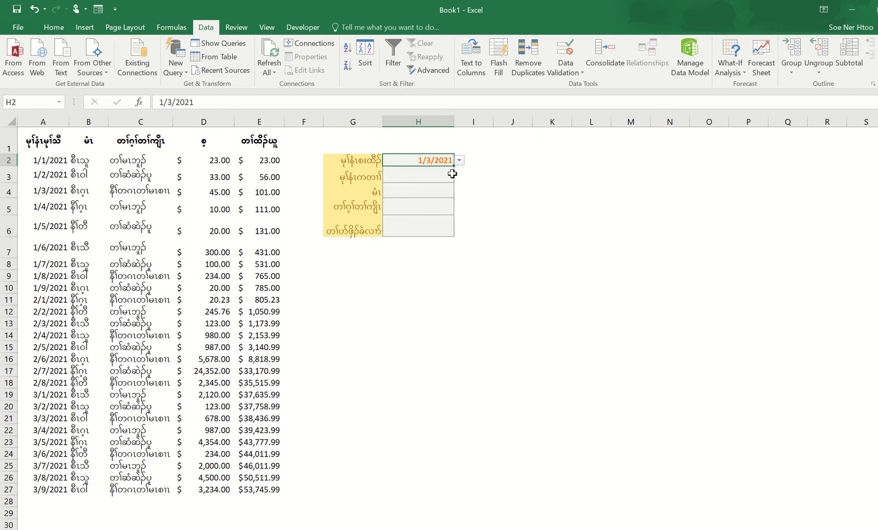
key("Return")
left_click(458, 178)
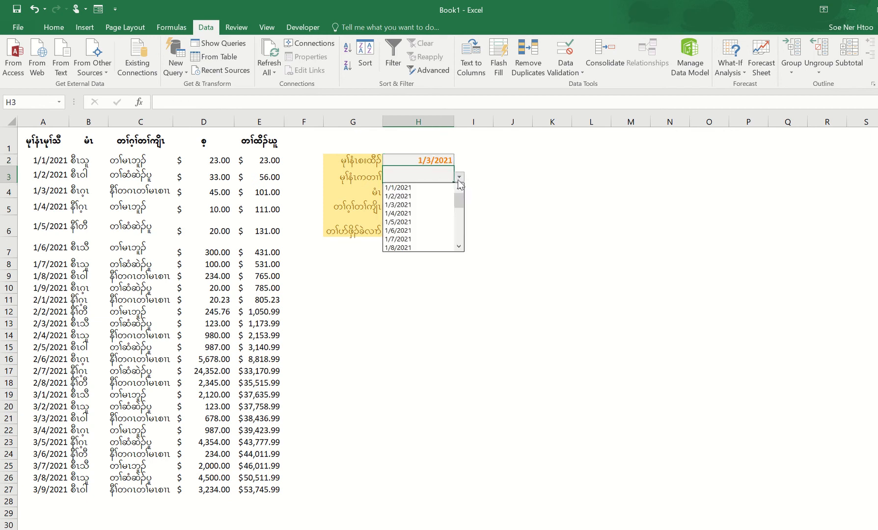
left_click(401, 205)
left_click(530, 208)
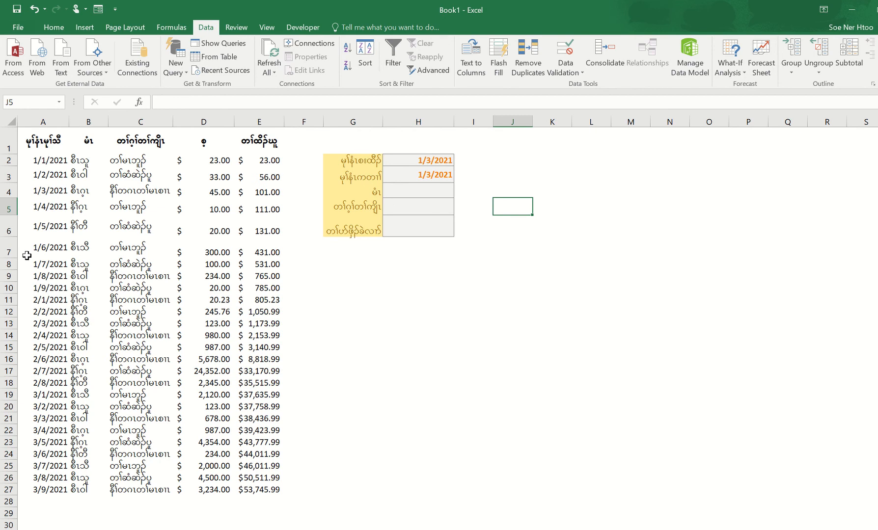
left_click(408, 220)
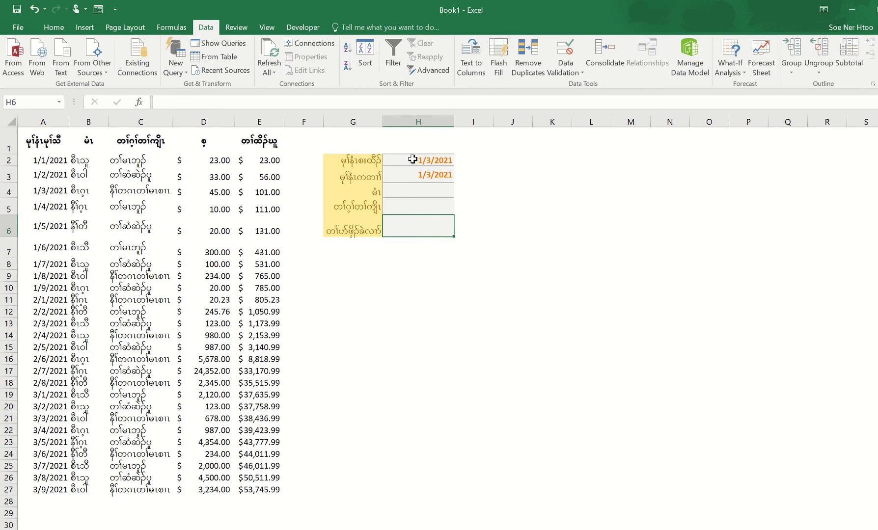
left_click(414, 159)
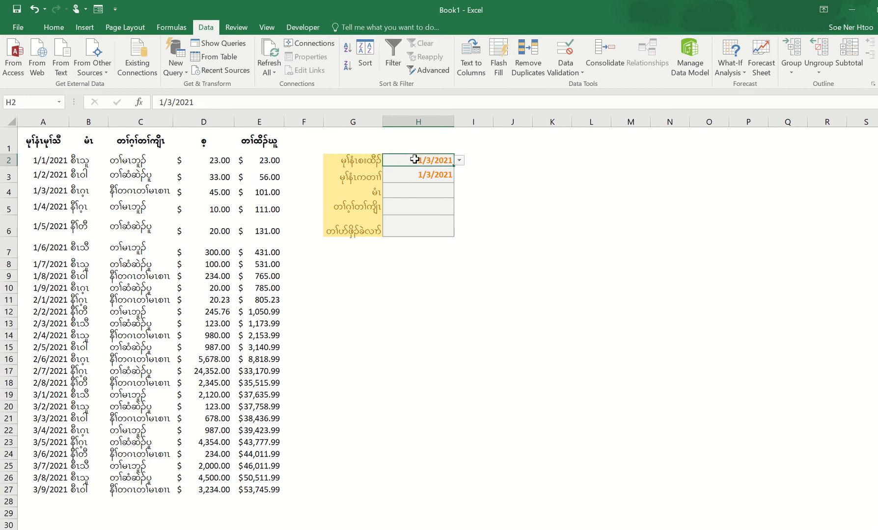
left_click(426, 177)
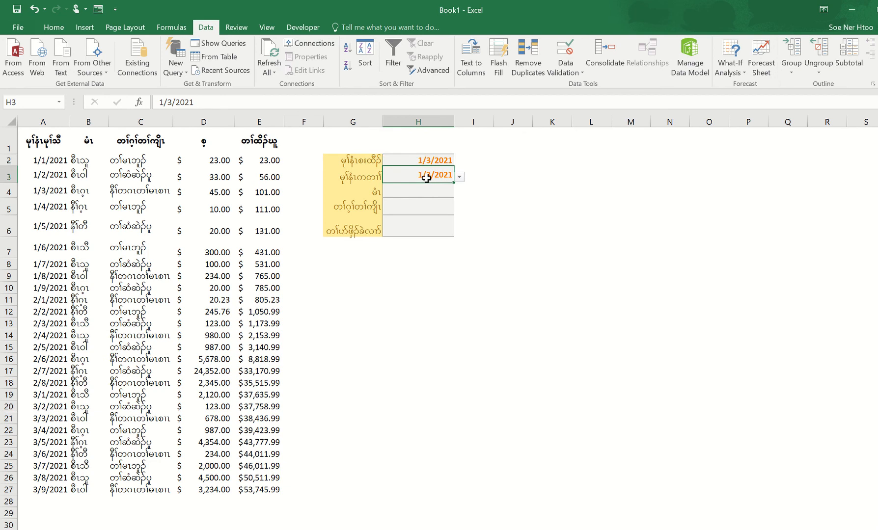
- Start a SUMIFS formula in H6 with the amounts D2:D27 as the sum range
left_click(418, 225)
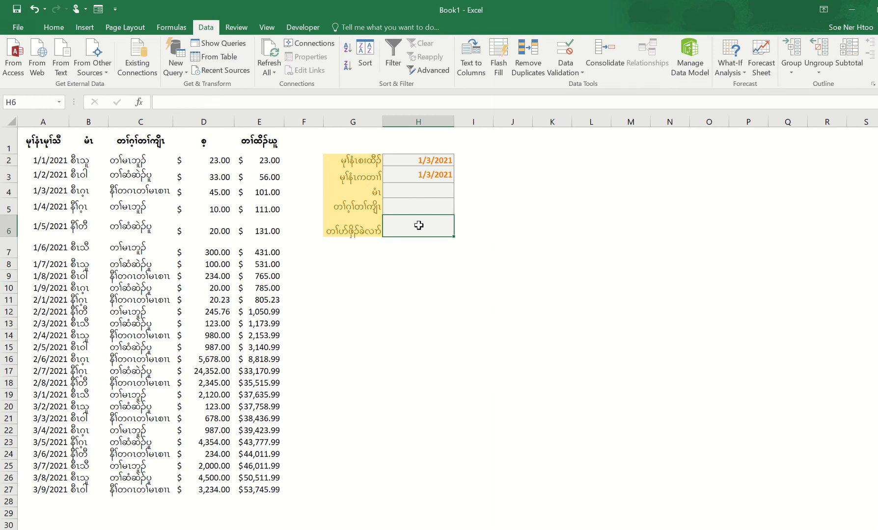
type("=")
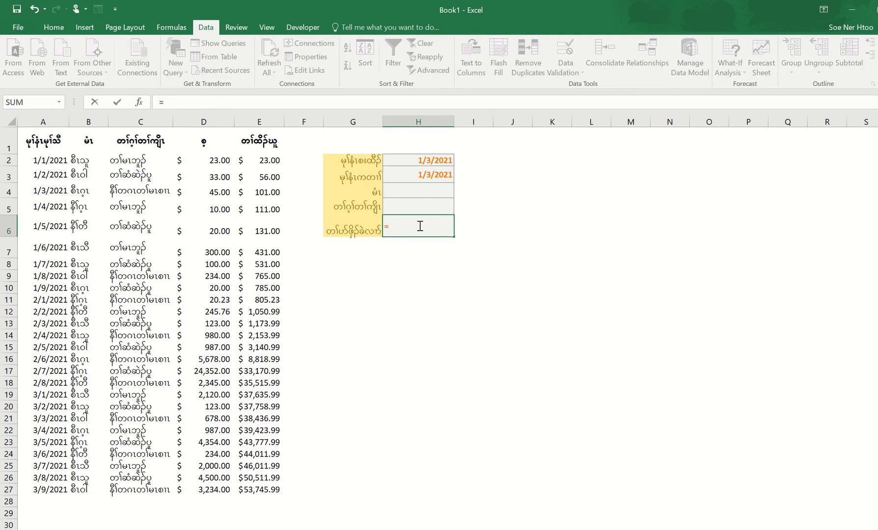
type("sum")
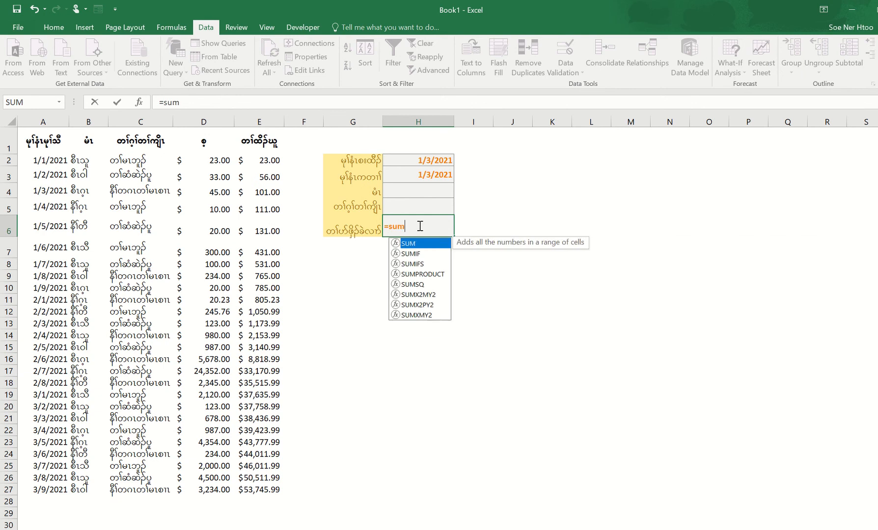
type("ifs")
key("Tab")
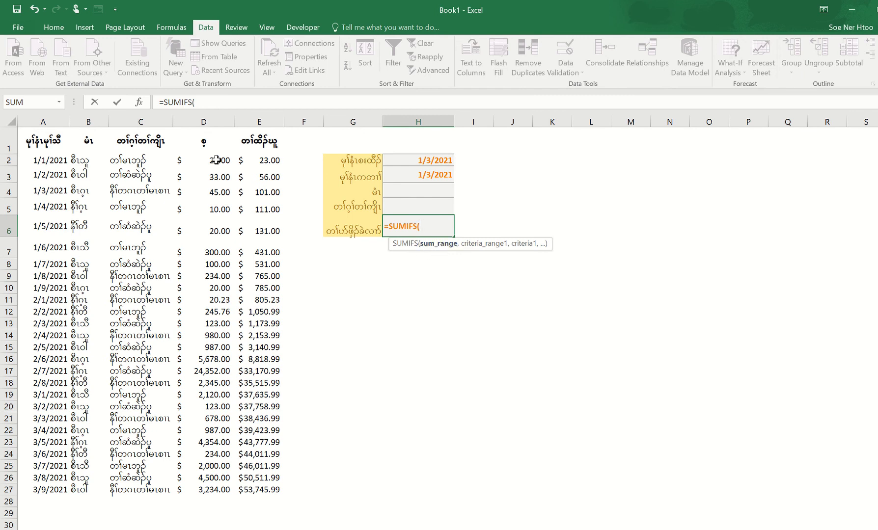
left_click_drag(216, 160, 205, 490)
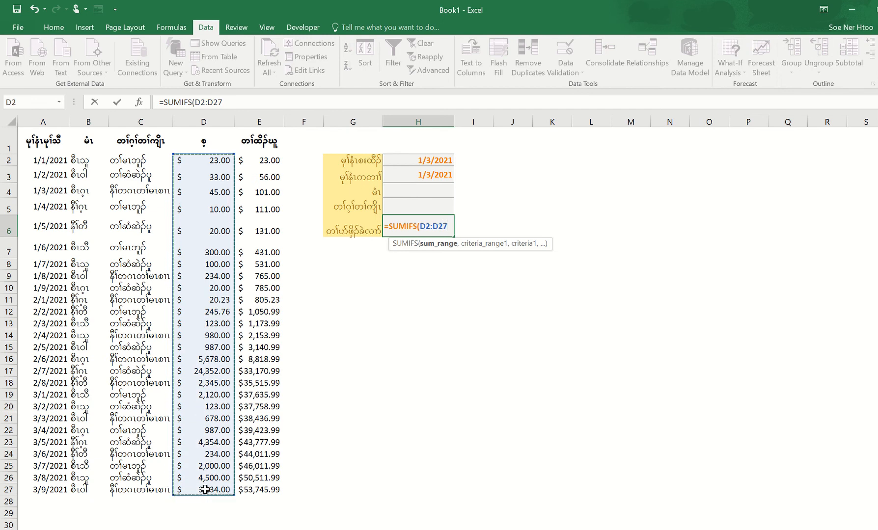
type(",")
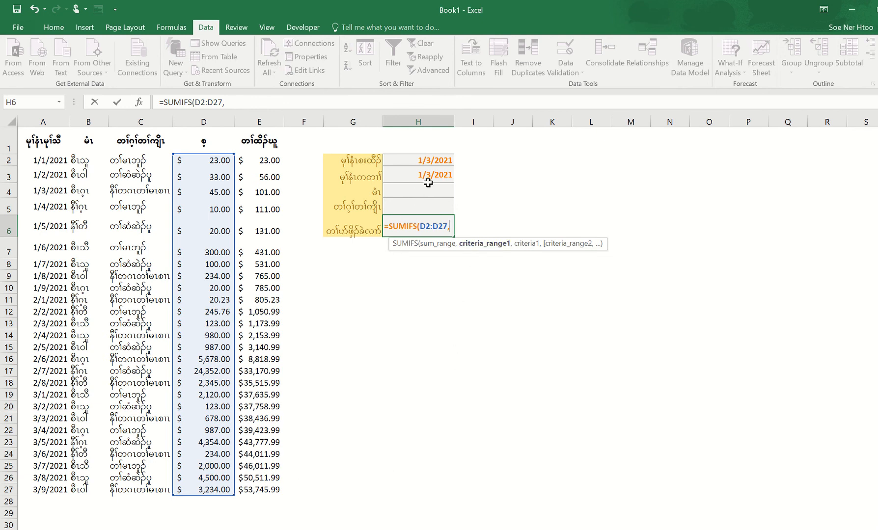
- Add the dates A2:A27 as the first criteria range with the operator ">=" and enter the formula
left_click(46, 160)
left_click_drag(46, 160, 51, 491)
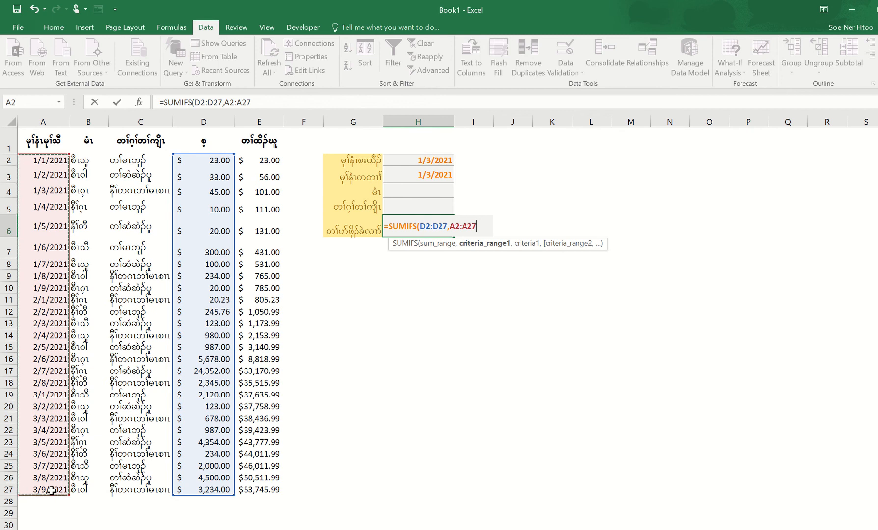
type(",")
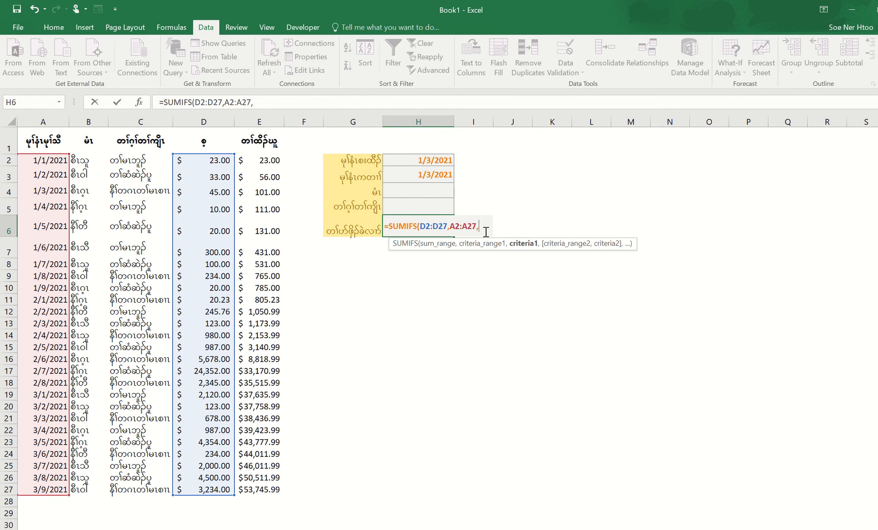
type("\">=")
type("\"")
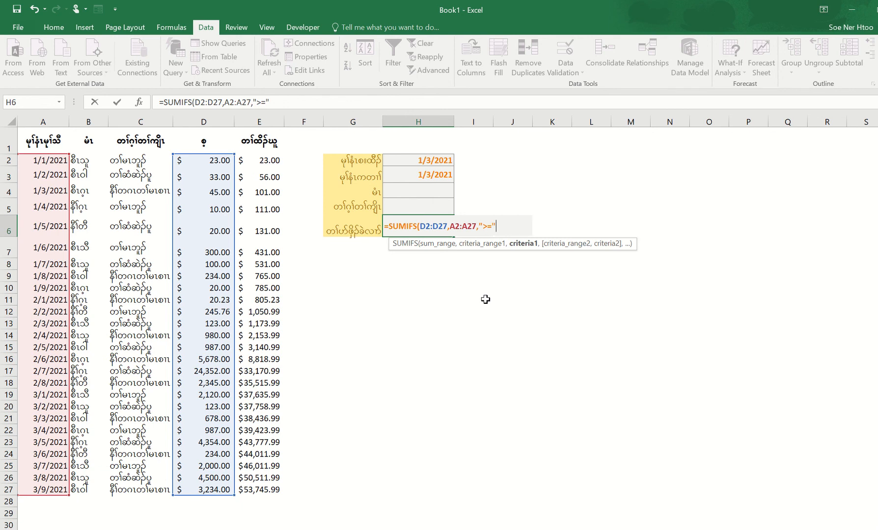
left_click(432, 159)
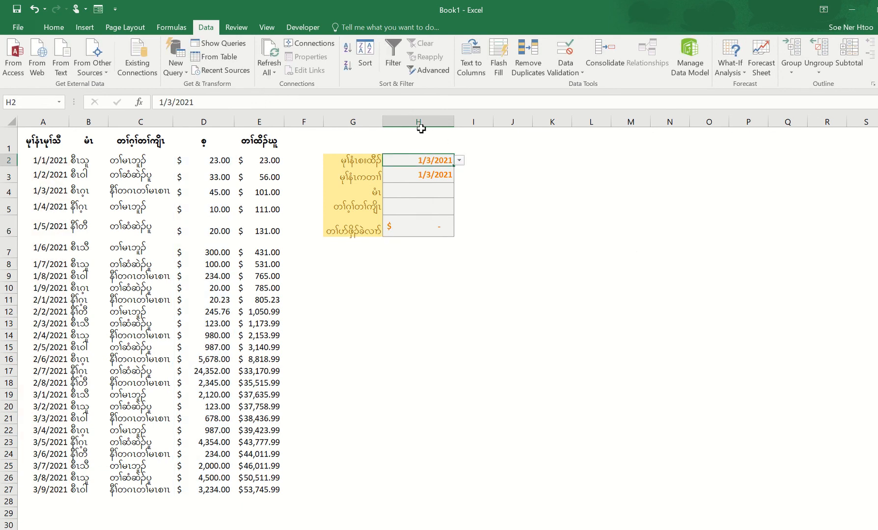
- Edit H6's SUMIFS formula so that its first criterion reads ">="&H2
left_click(413, 224)
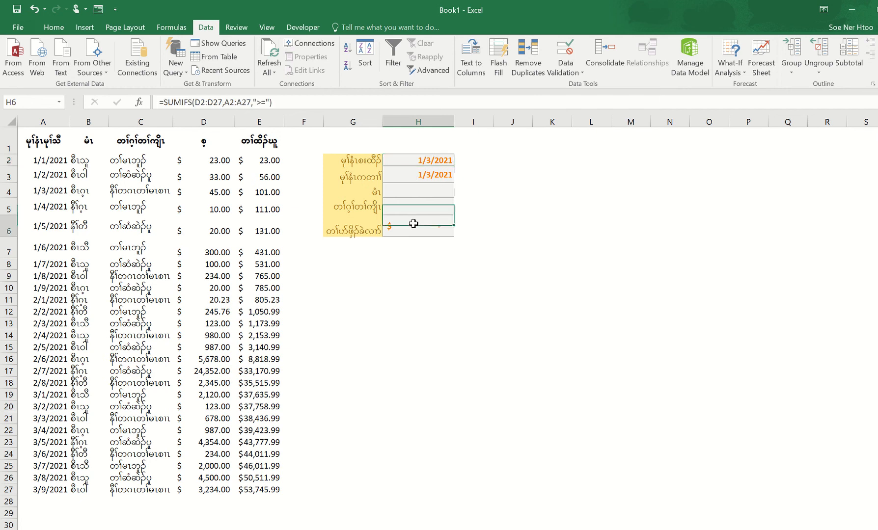
left_click(270, 102)
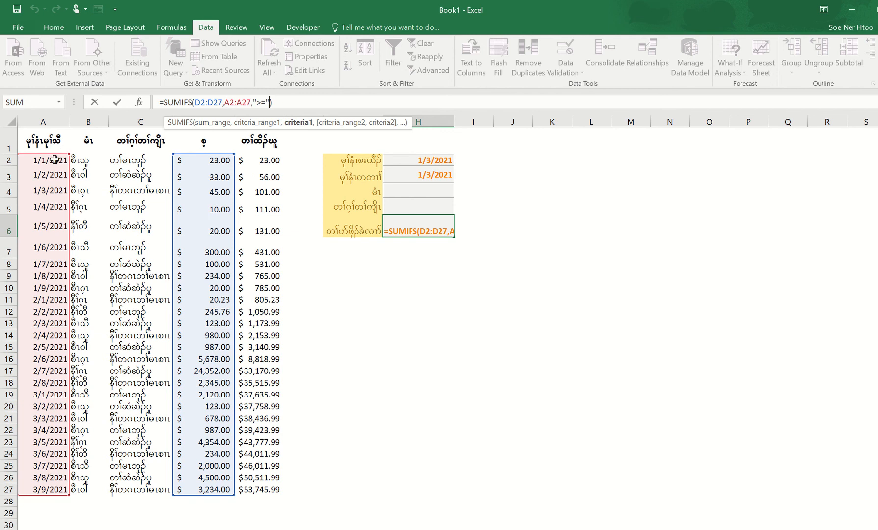
left_click(252, 102)
type(",\">=\"")
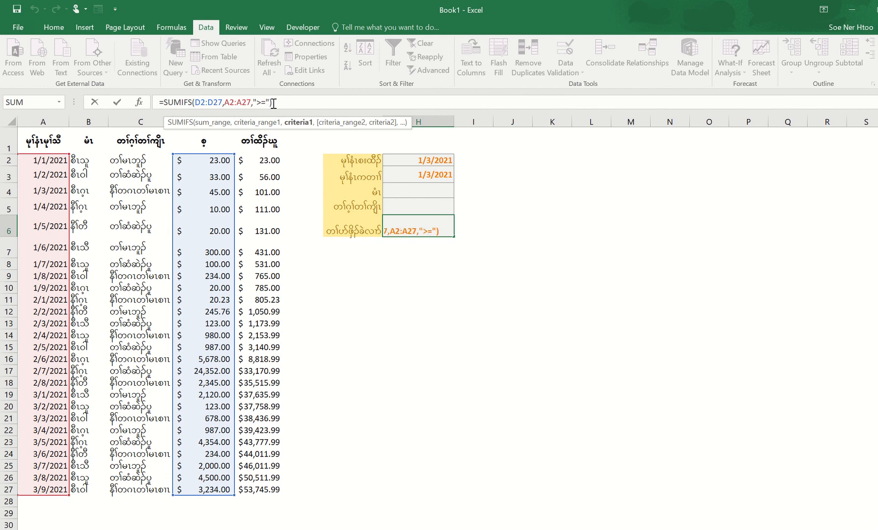
type("&")
left_click(418, 161)
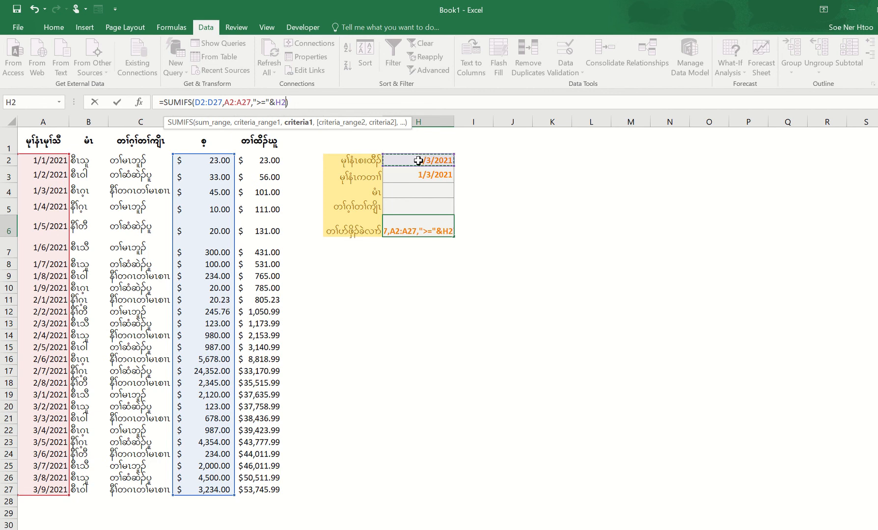
- Add A2:A27 with the criterion "<="&H3 as the second condition of H6's SUMIFS formula and enter it
type(",")
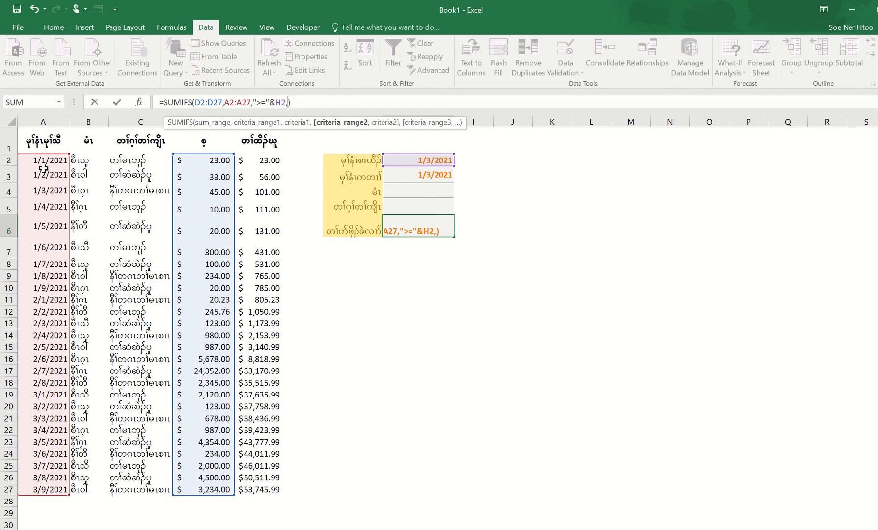
left_click_drag(43, 160, 47, 495)
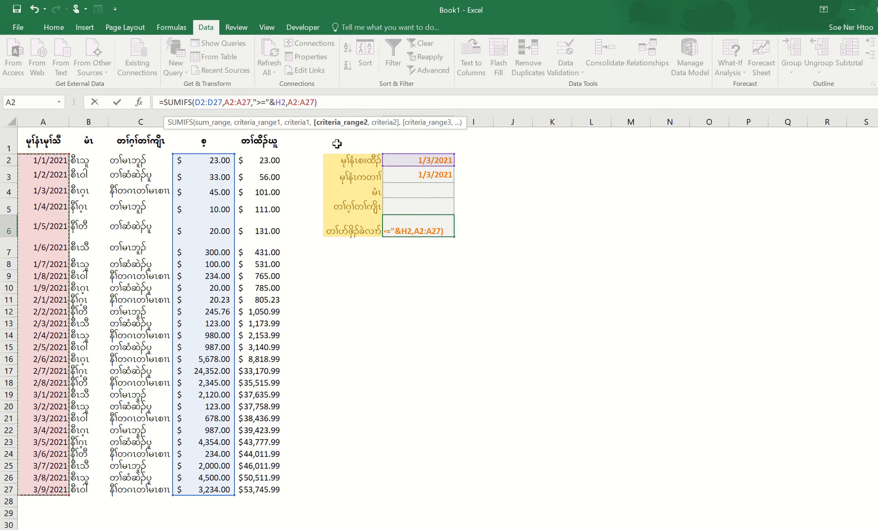
type(",\"<")
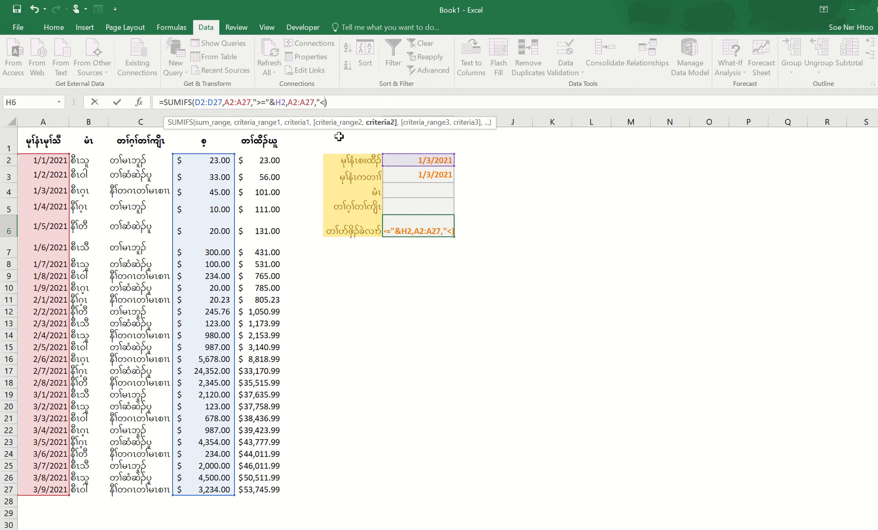
type("=")
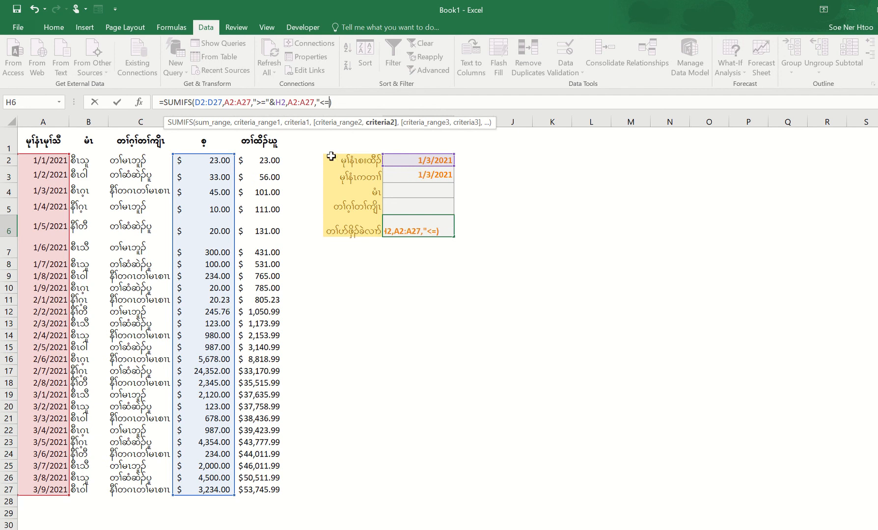
type("\"&")
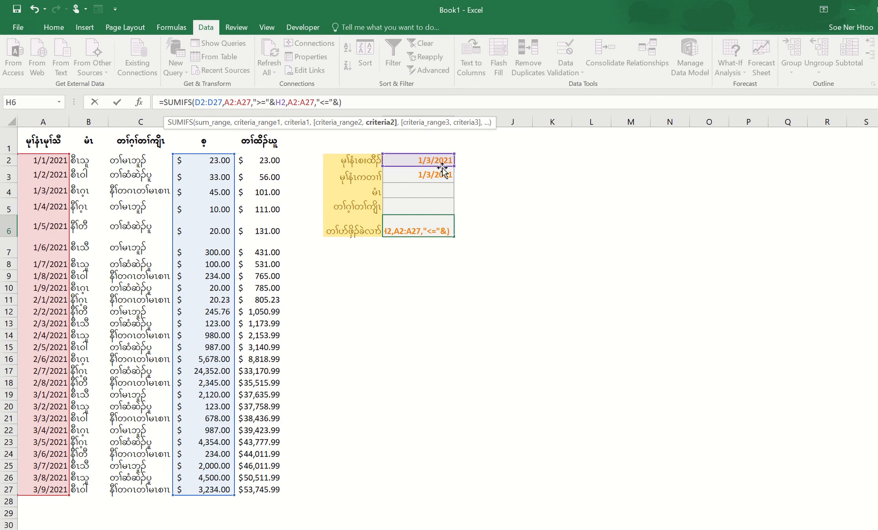
left_click(429, 173)
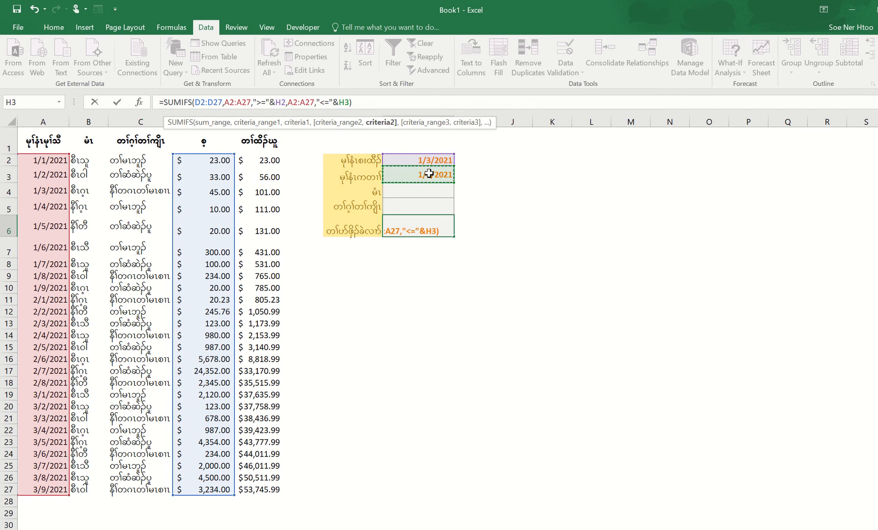
key("Return")
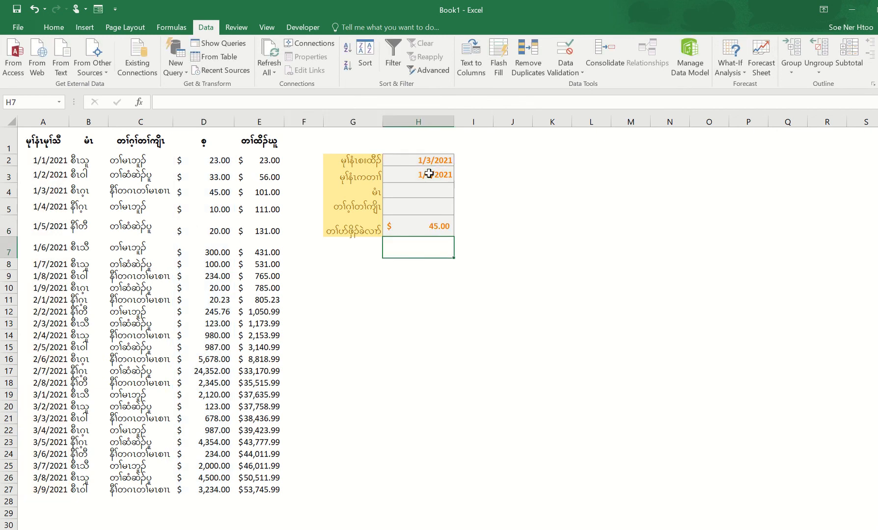
- Compare the SUMIFS result in H6 with the table amount for the date chosen in H2
left_click(429, 161)
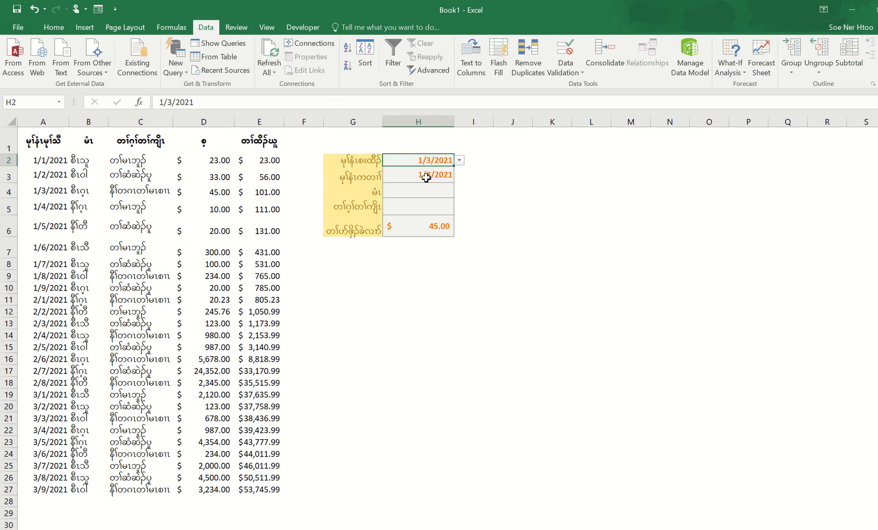
left_click(232, 194)
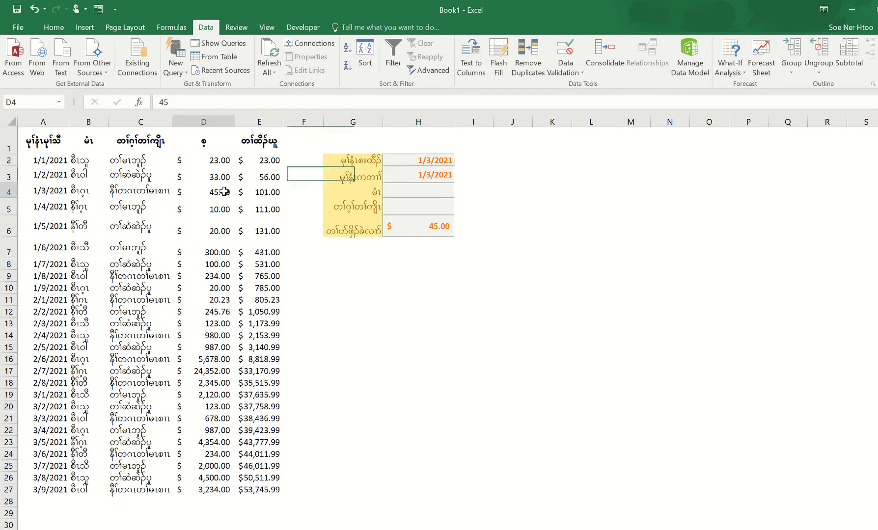
left_click(421, 221)
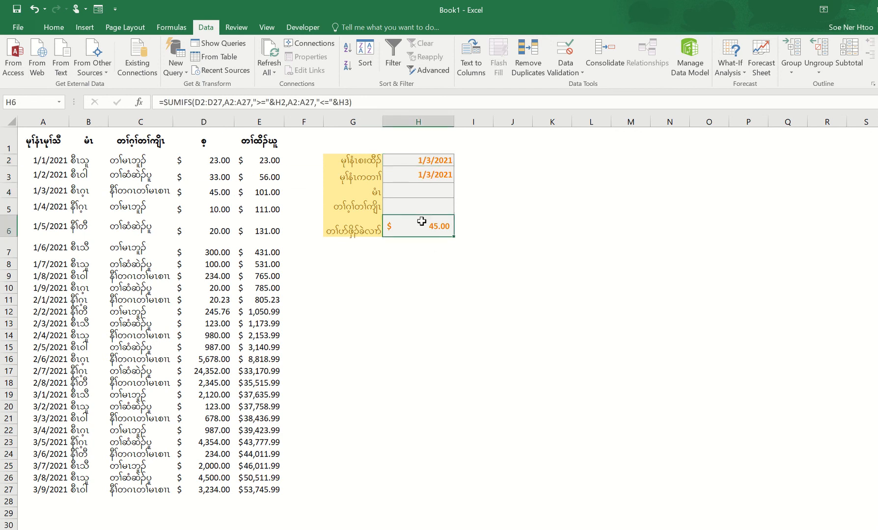
- Set the end date in H3 to 1/9/2021 from its drop-down list
left_click(447, 172)
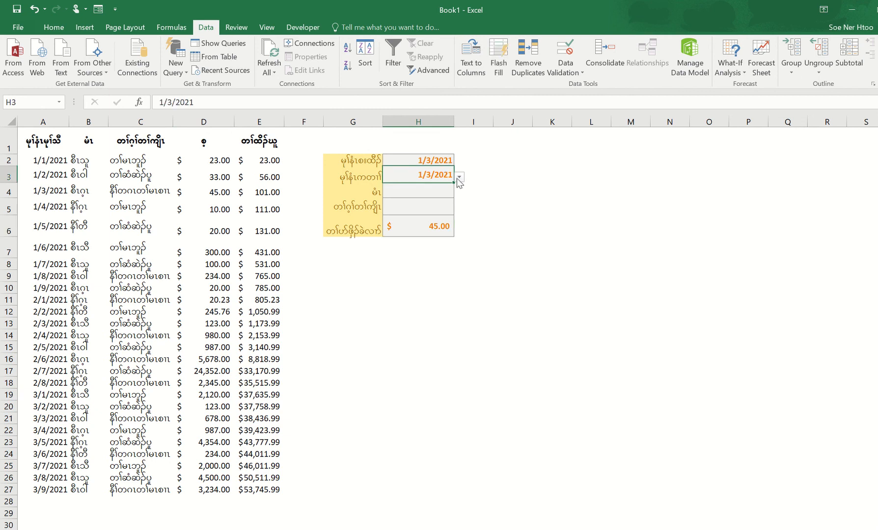
left_click(460, 177)
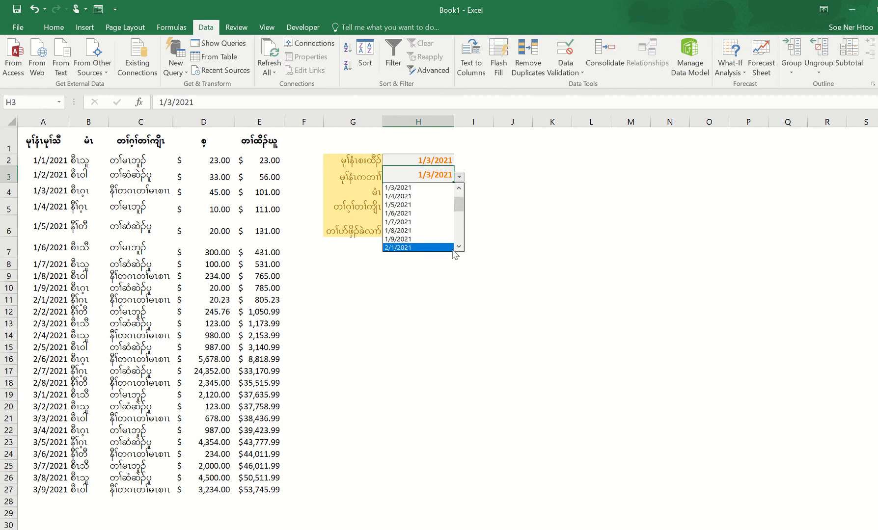
left_click(403, 239)
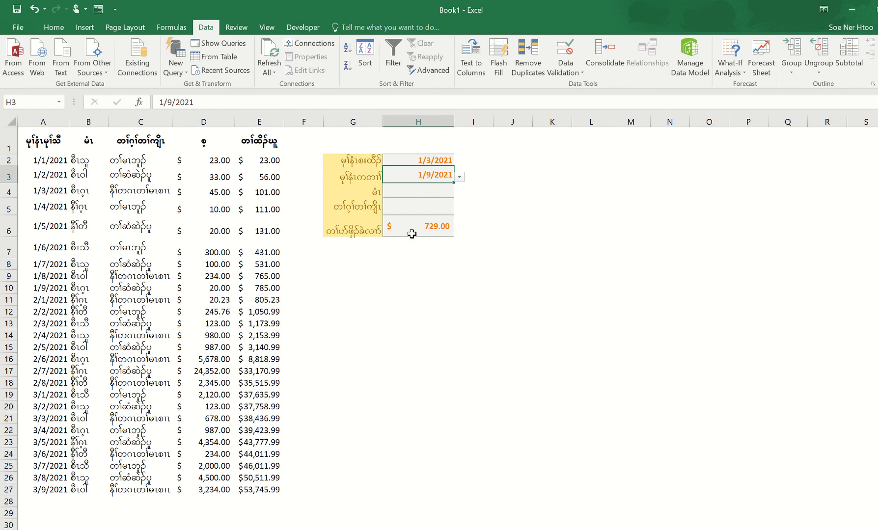
- Compare the SUMIFS total in H6 with the table amounts in column D up to 1/9/2021
left_click(434, 229)
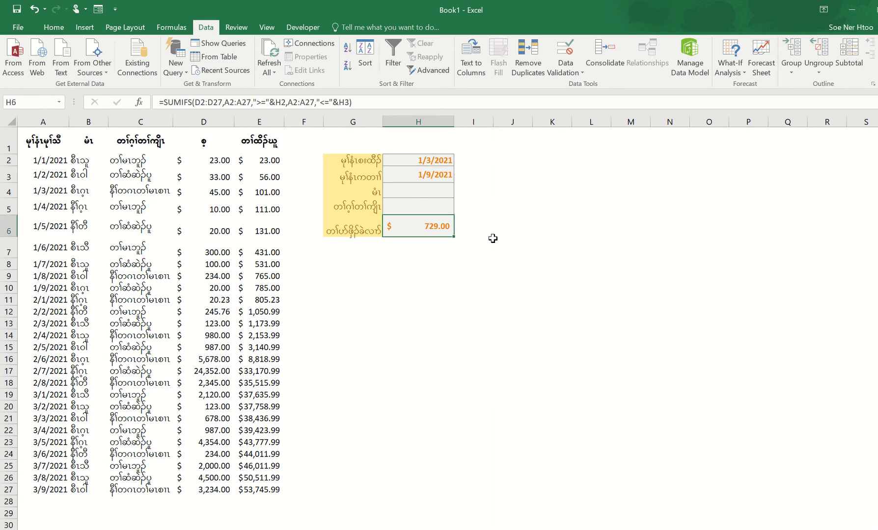
left_click(415, 299)
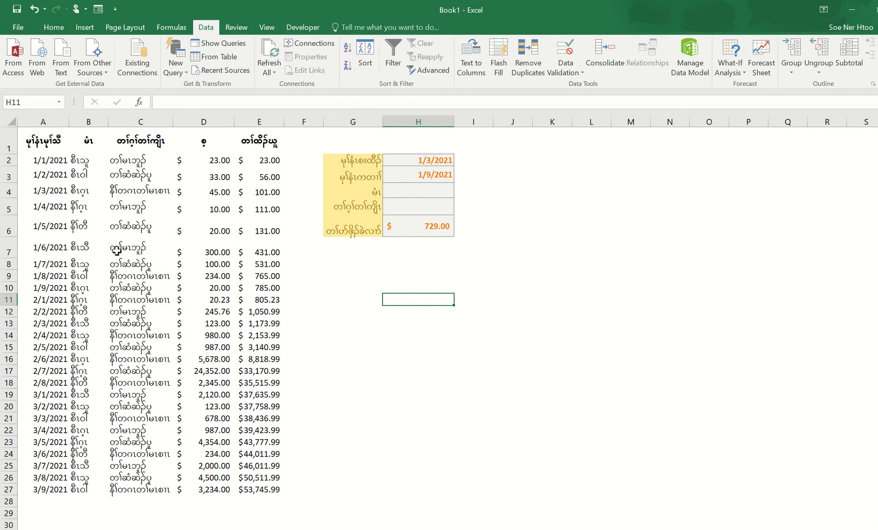
left_click(46, 288)
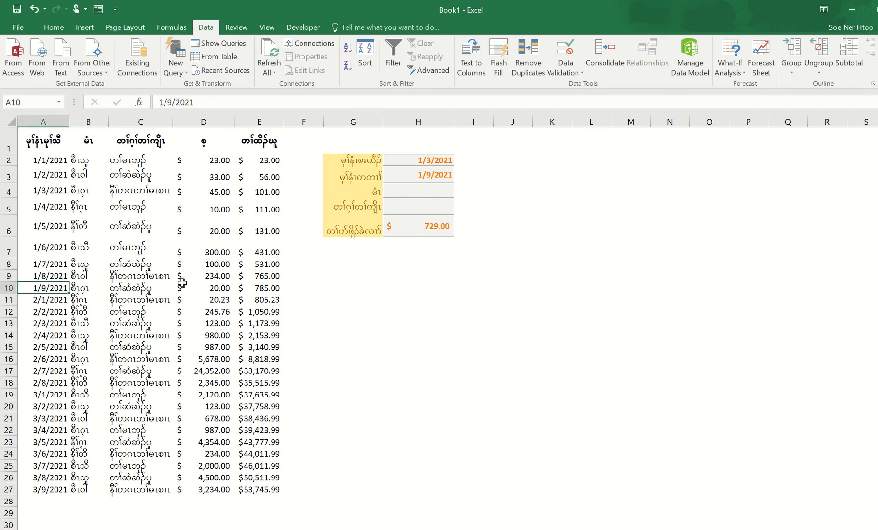
left_click_drag(220, 289, 218, 159)
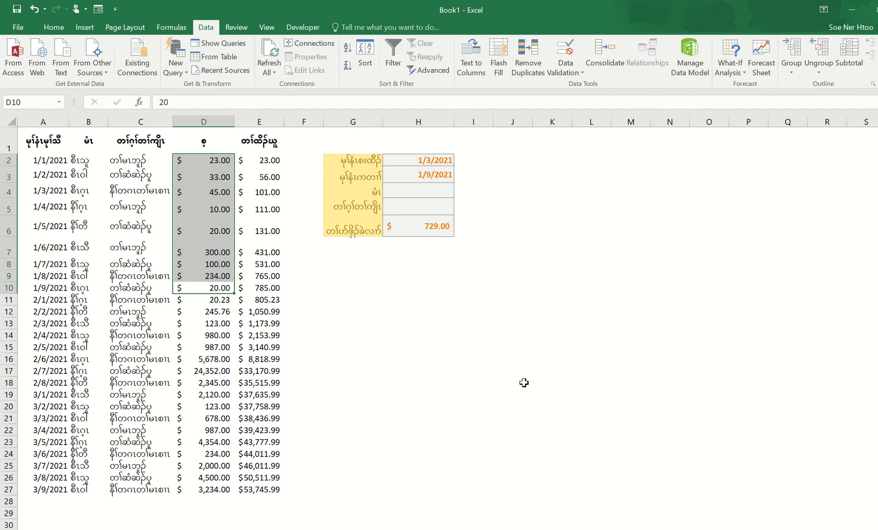
left_click(488, 361)
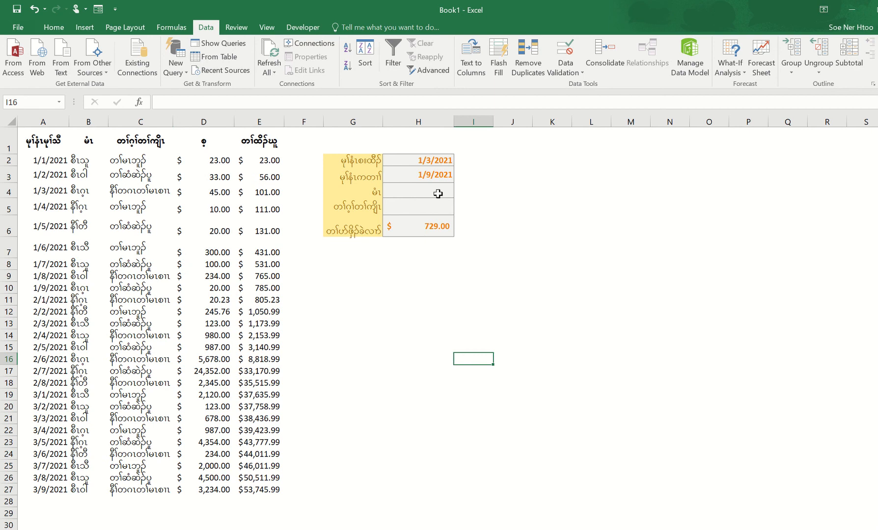
- Set the start date in H2 to 2/1/2021 from its drop-down list
left_click(439, 175)
left_click(459, 177)
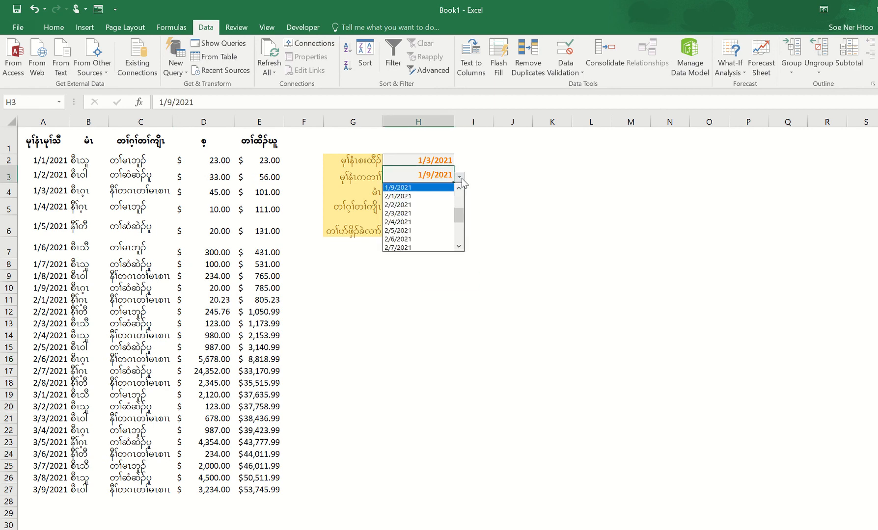
left_click(436, 159)
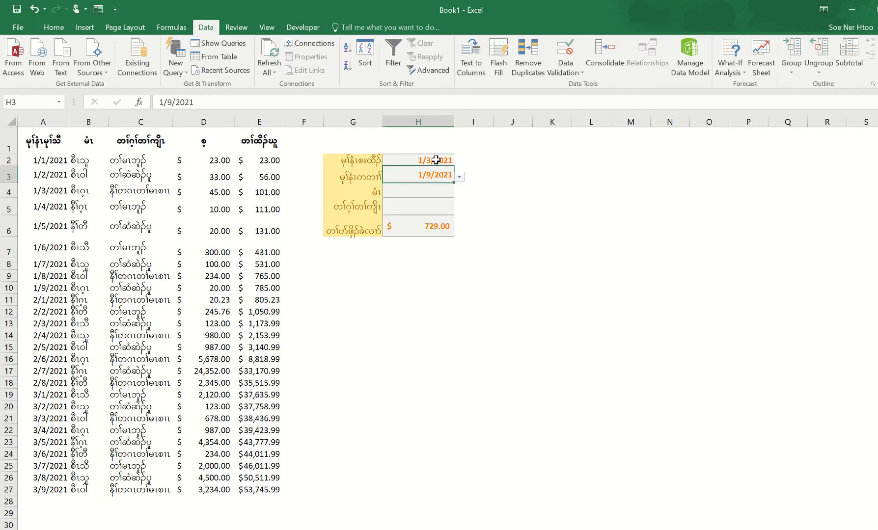
left_click(436, 159)
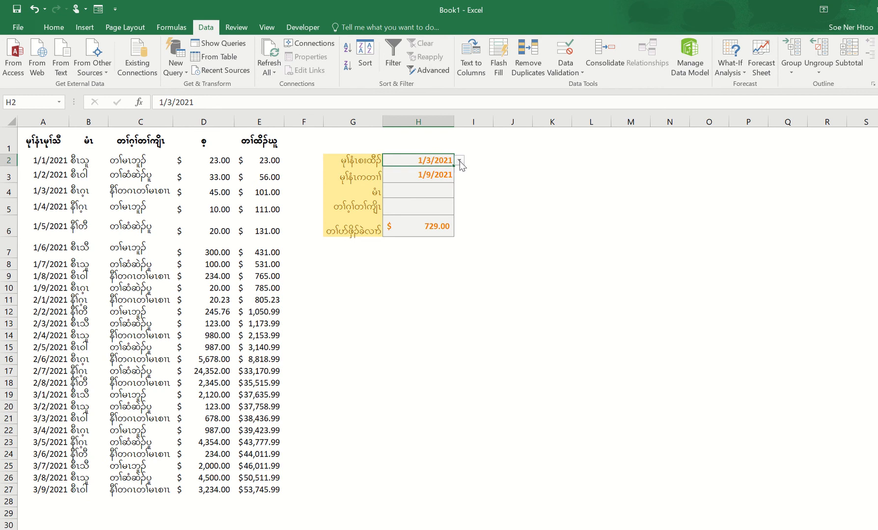
left_click(460, 162)
left_click_drag(456, 191, 457, 200)
left_click(405, 189)
- Choose 2/8/2021 from the drop-down list in H3 as the end date
left_click(450, 176)
left_click(459, 177)
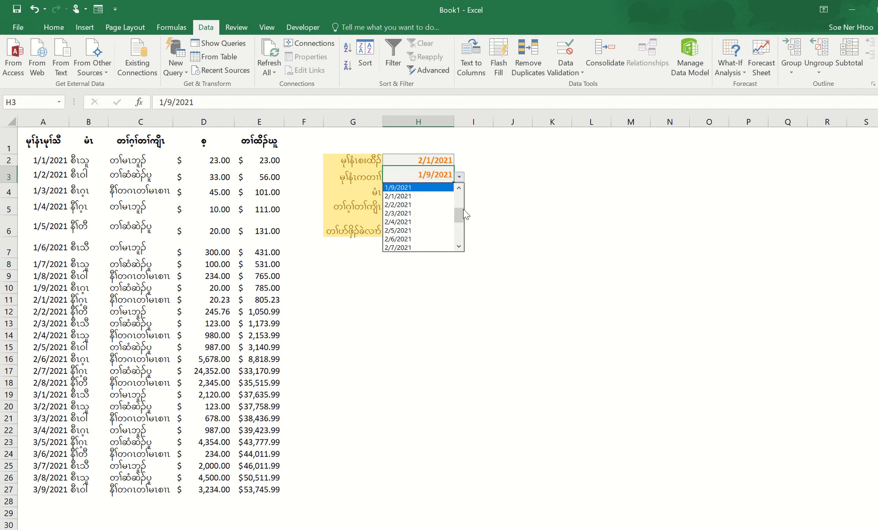
left_click_drag(458, 211, 458, 221)
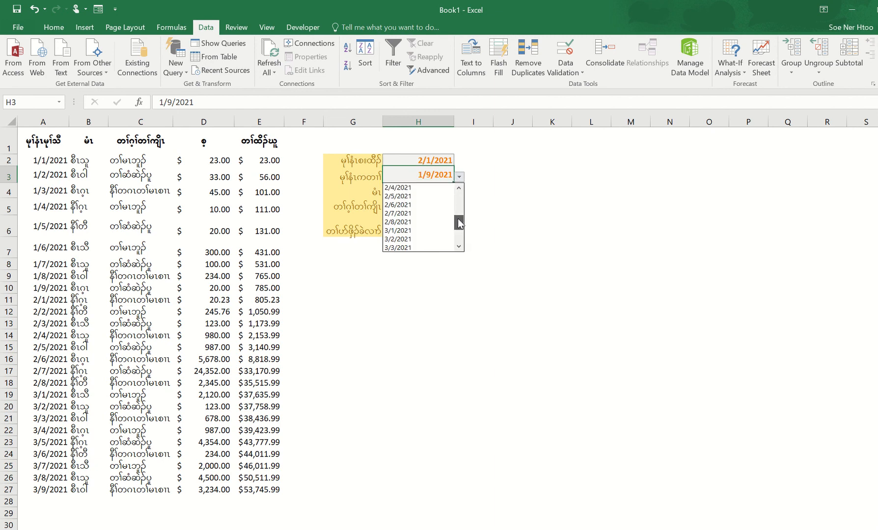
left_click(406, 222)
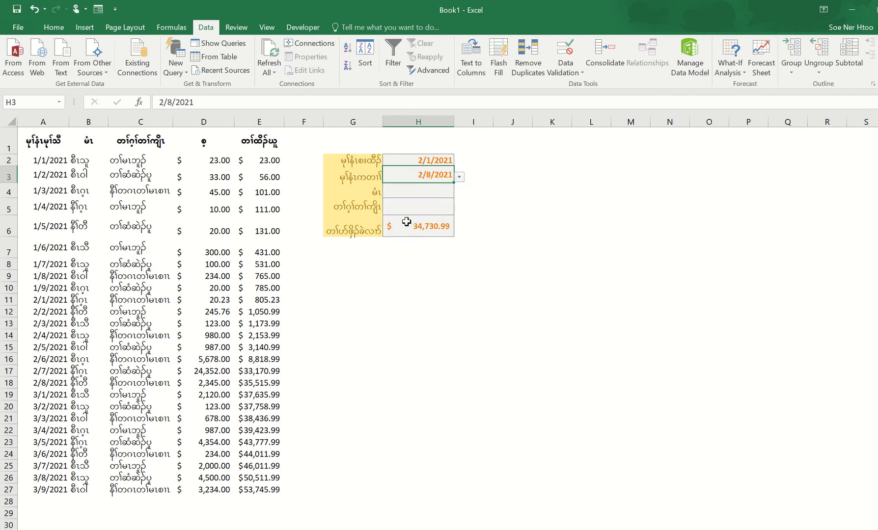
- Check the SUMIFS total in H6 against the amounts D11:D18 dated 2/1/2021 to 2/8/2021
left_click(475, 207)
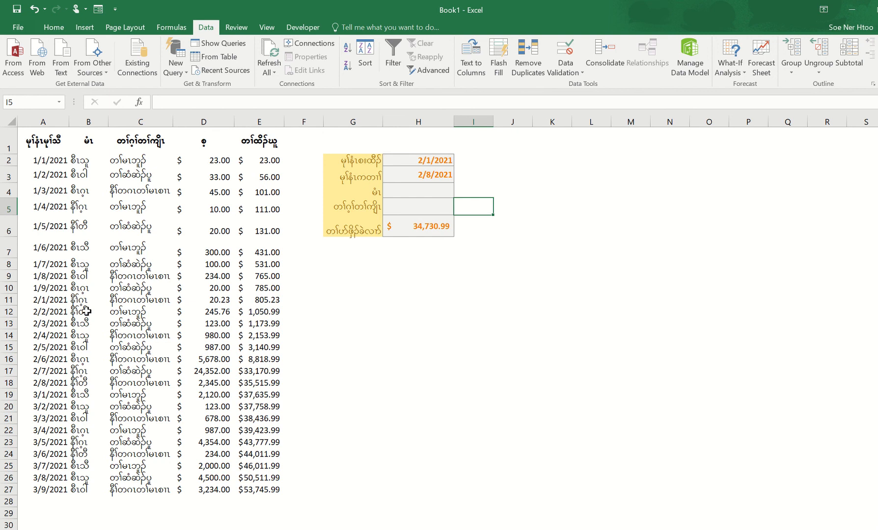
left_click(53, 299)
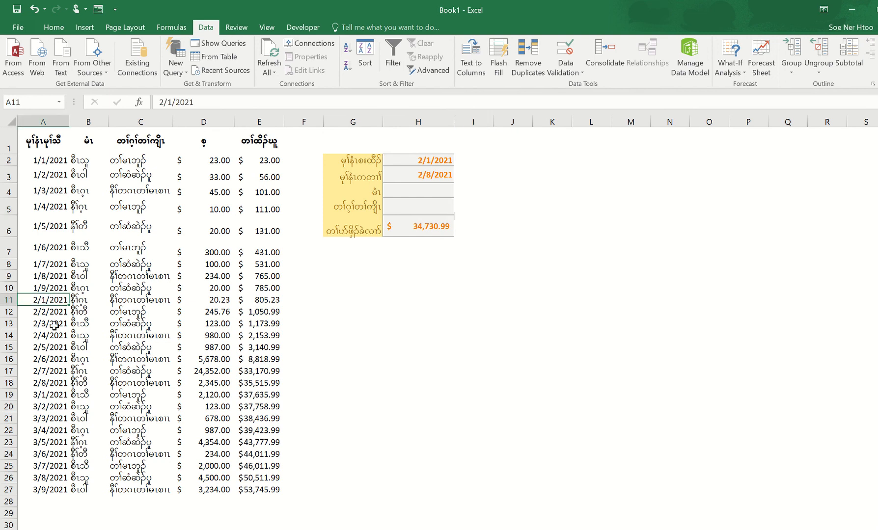
left_click(51, 386)
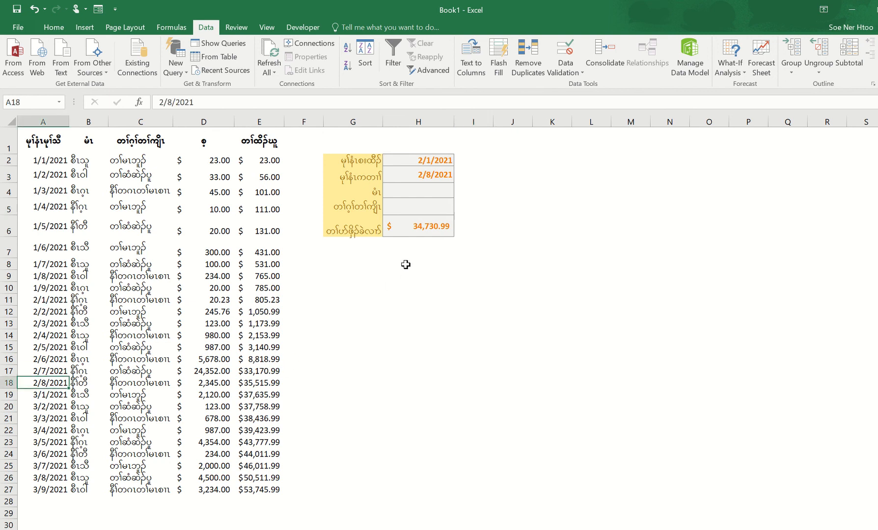
left_click(427, 230)
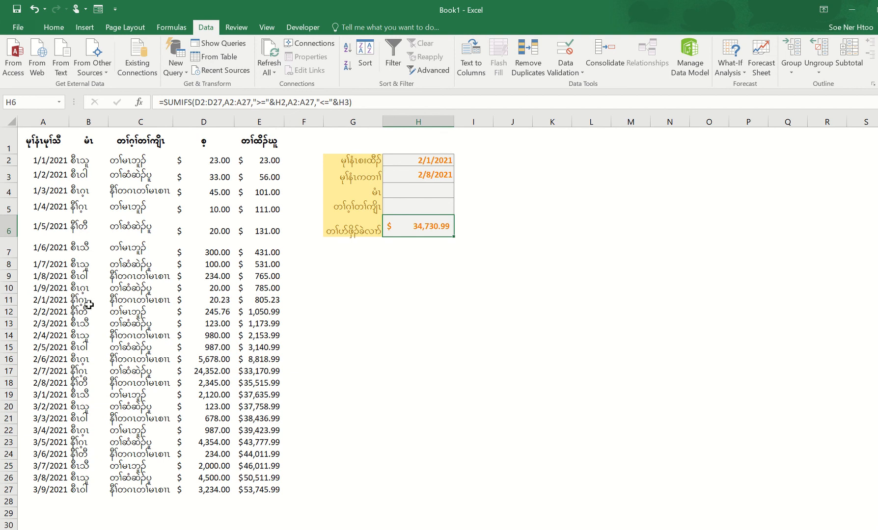
left_click_drag(215, 299, 205, 380)
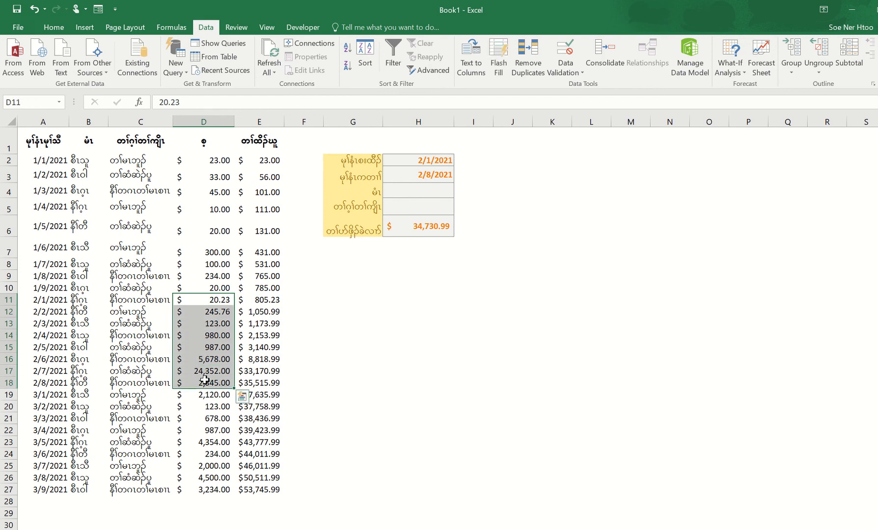
left_click(433, 321)
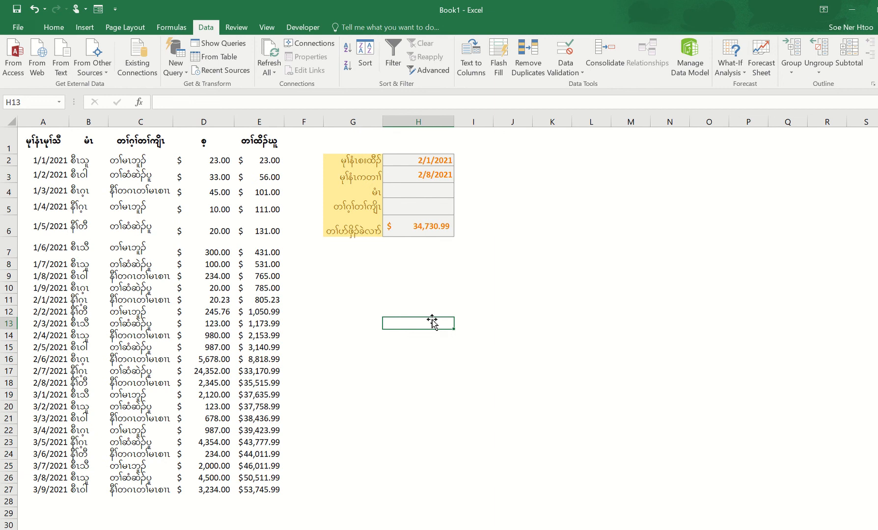
- Copy the column B entries B2:B27 and paste them as values starting at L3
left_click(417, 192)
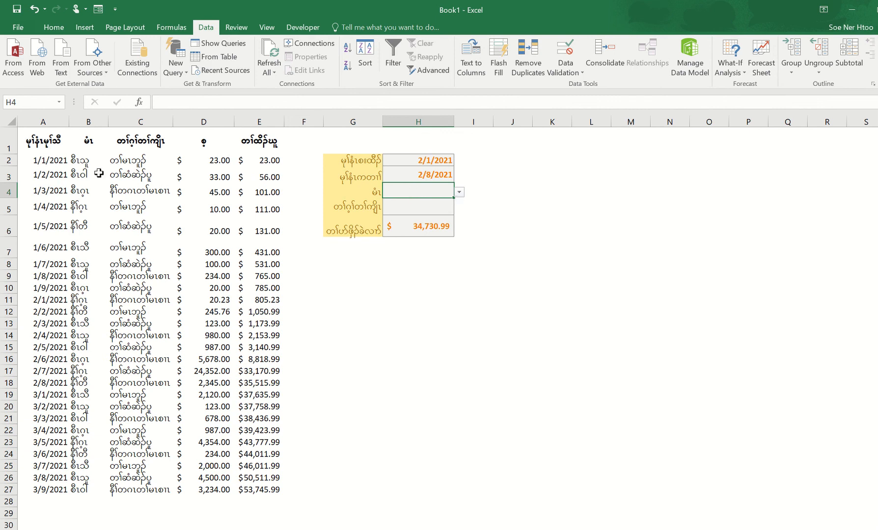
left_click_drag(86, 161, 80, 488)
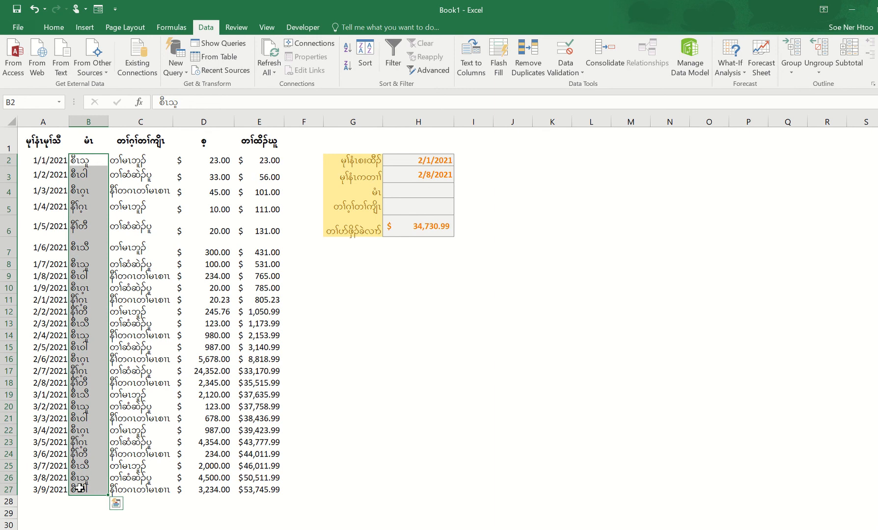
right_click(85, 430)
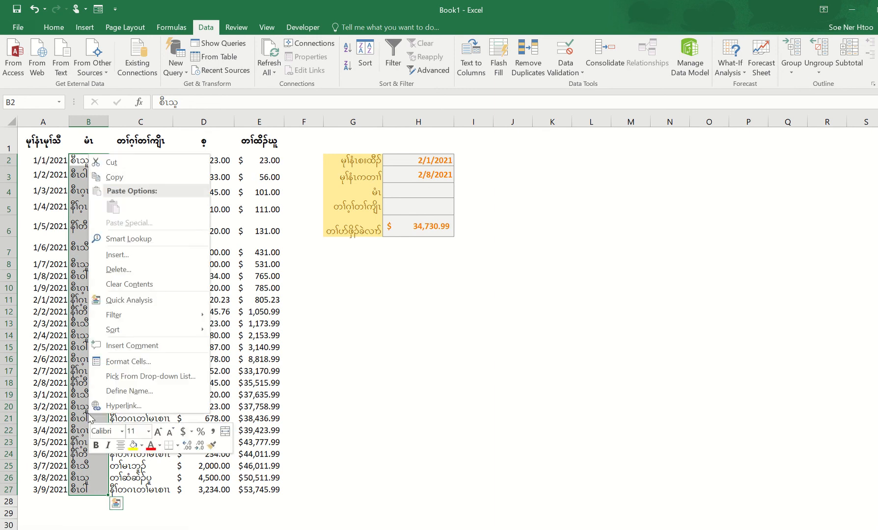
left_click(113, 177)
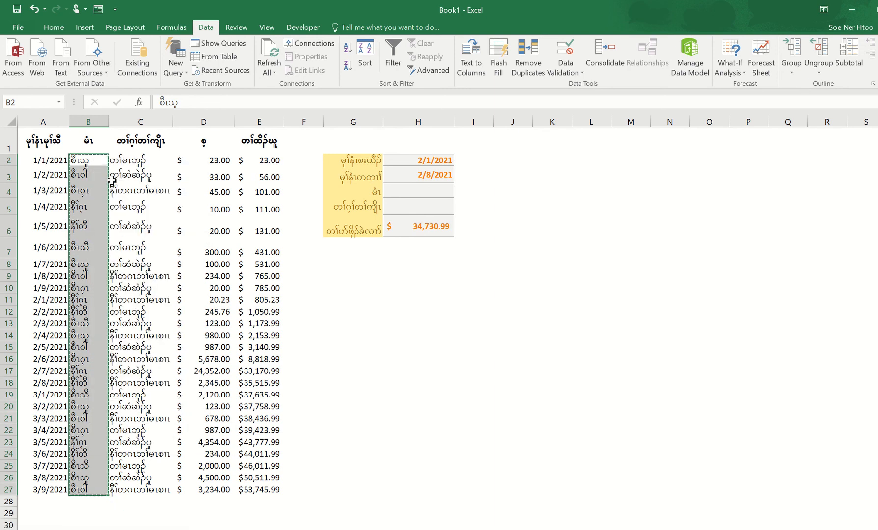
left_click(551, 190)
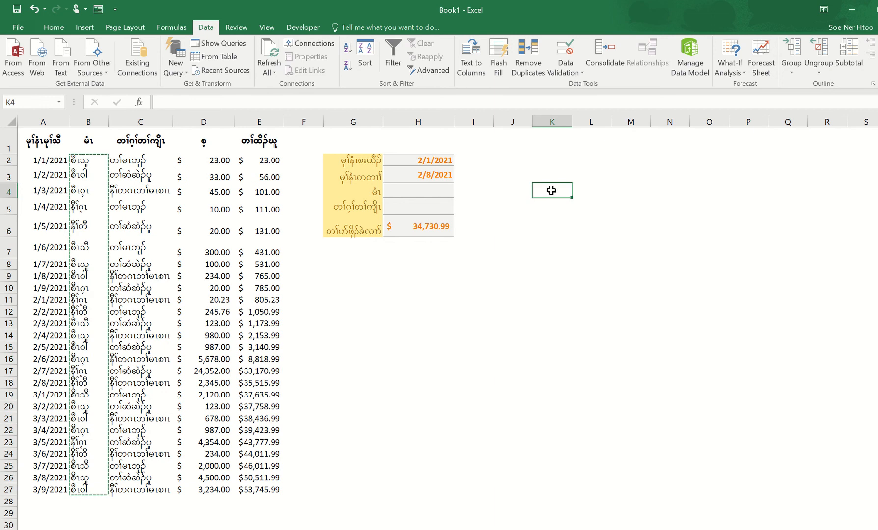
left_click(605, 171)
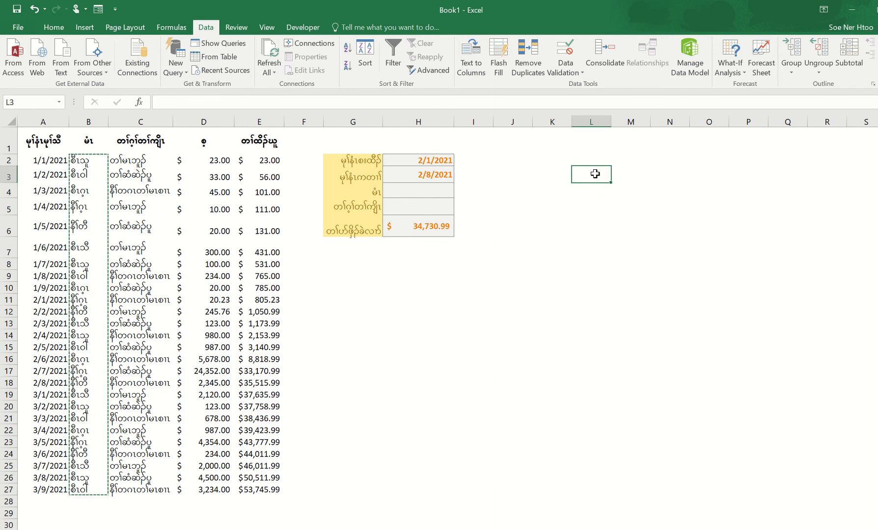
right_click(597, 177)
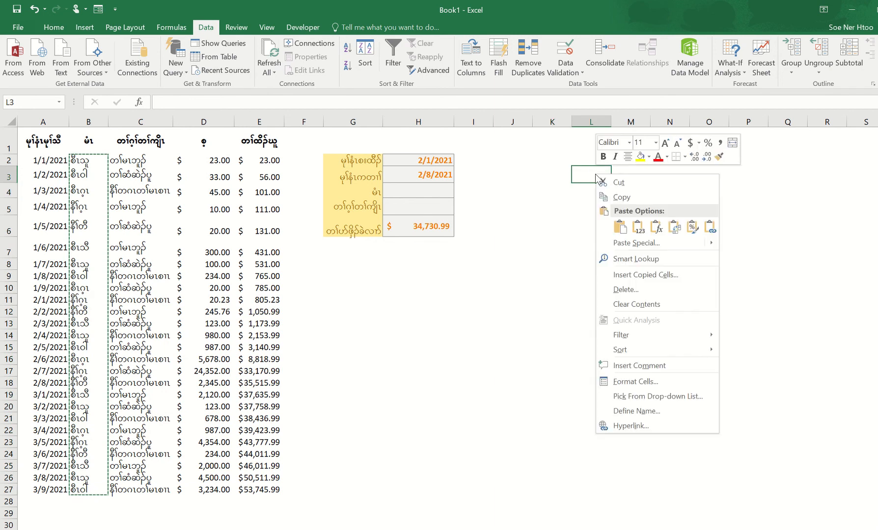
left_click(638, 227)
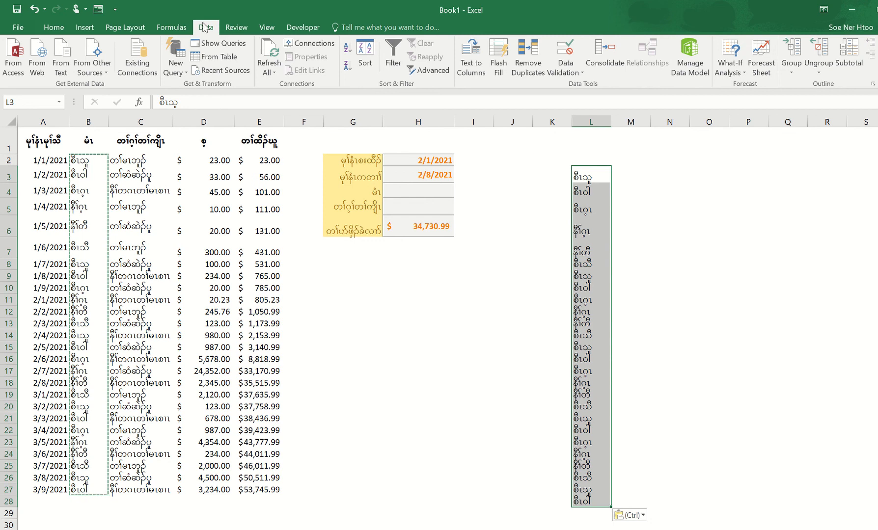
- Remove the duplicates from the pasted list in column L, treating it as data without headers
left_click(534, 62)
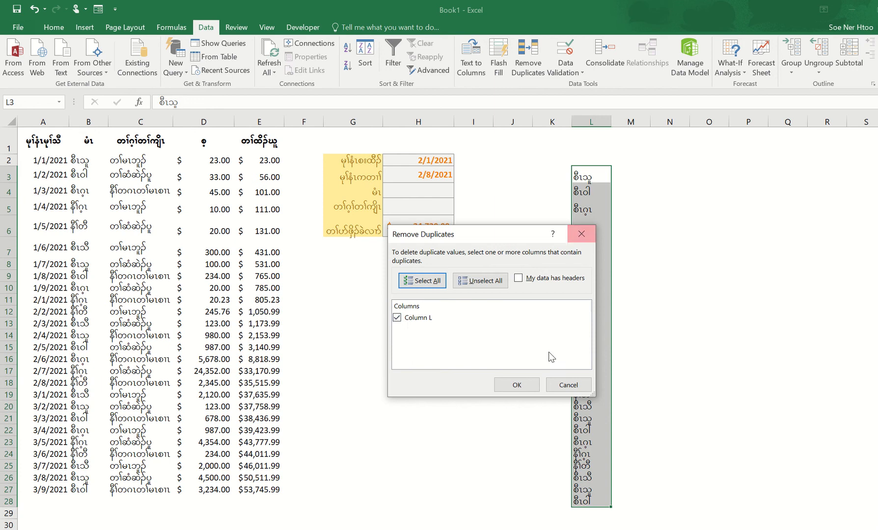
left_click(517, 386)
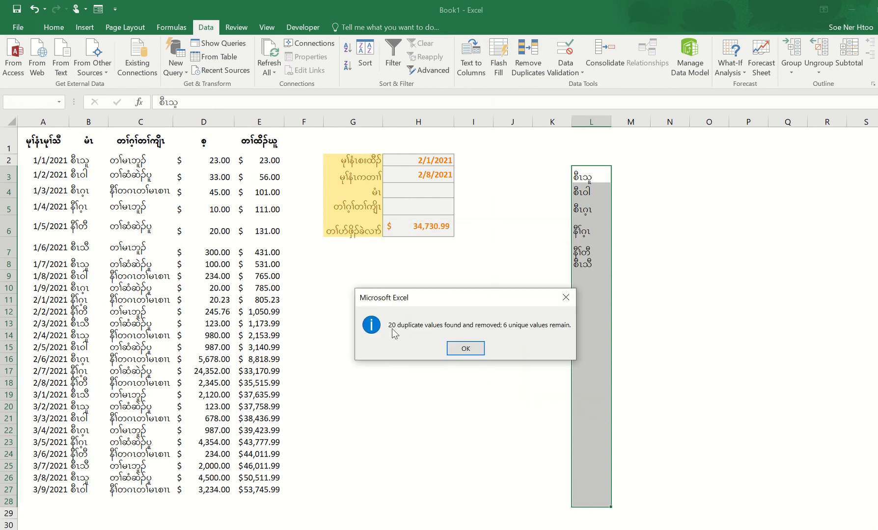
left_click(473, 351)
left_click(682, 262)
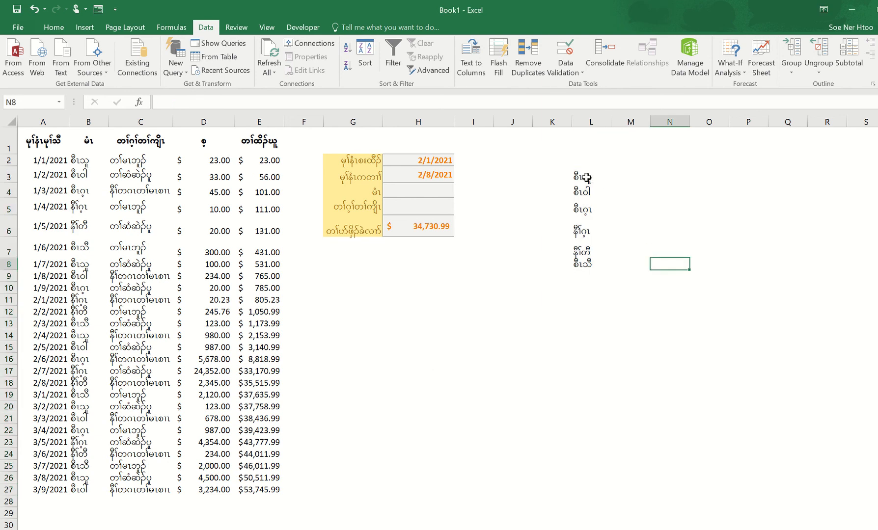
left_click_drag(587, 177, 575, 261)
left_click(656, 248)
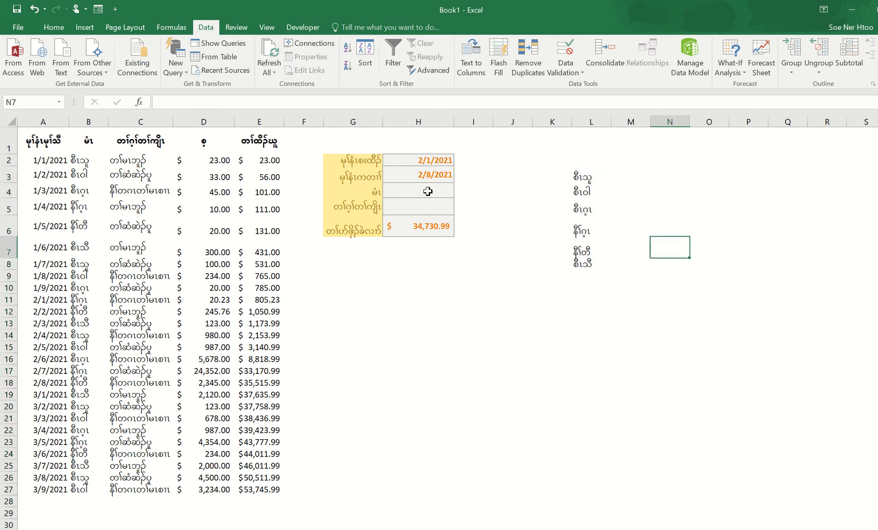
- Replace the broken list source in the data validation of H4 with the range $L$3:$L$8
left_click(428, 194)
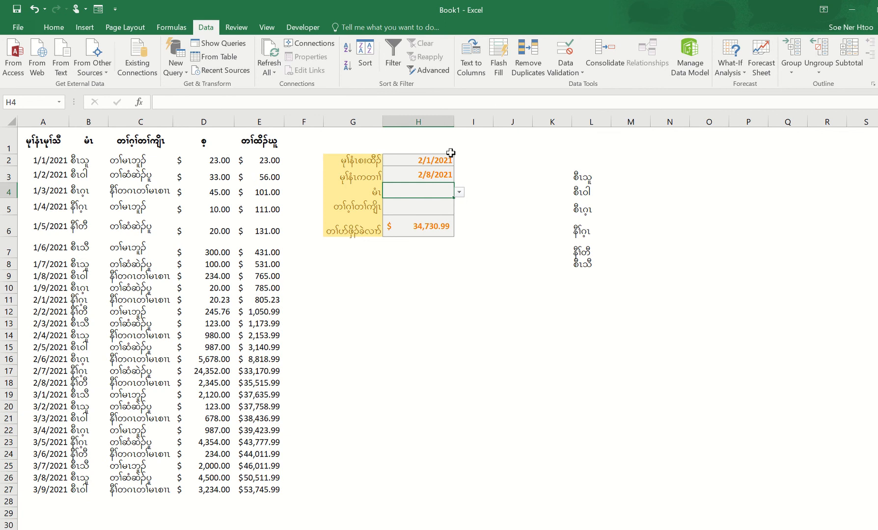
left_click(566, 51)
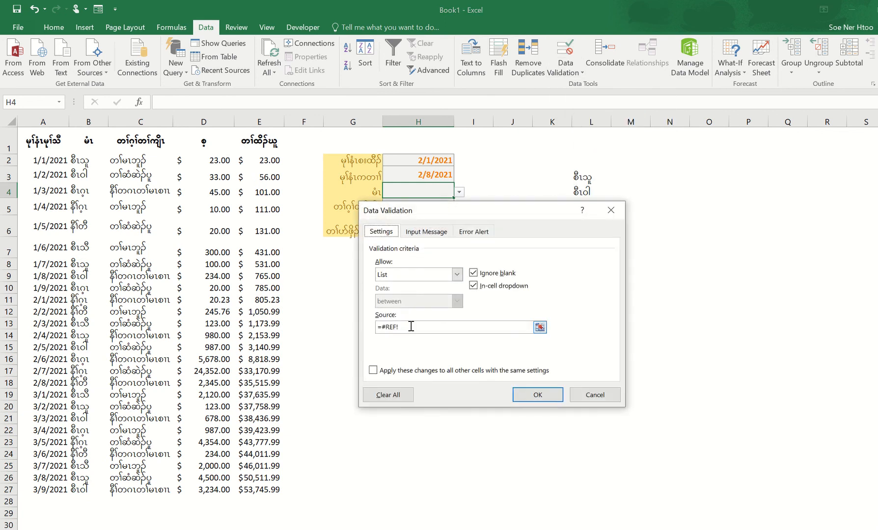
left_click_drag(393, 325, 365, 325)
key("BackSpace")
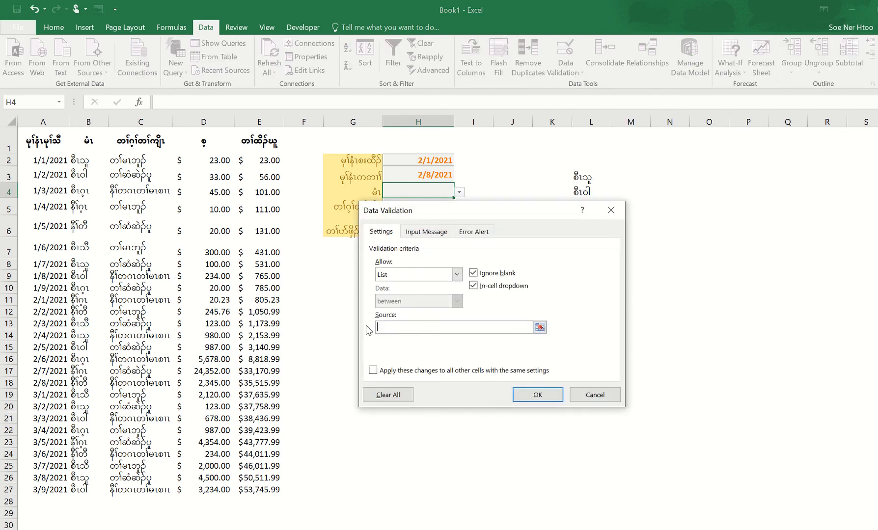
left_click_drag(550, 210, 378, 203)
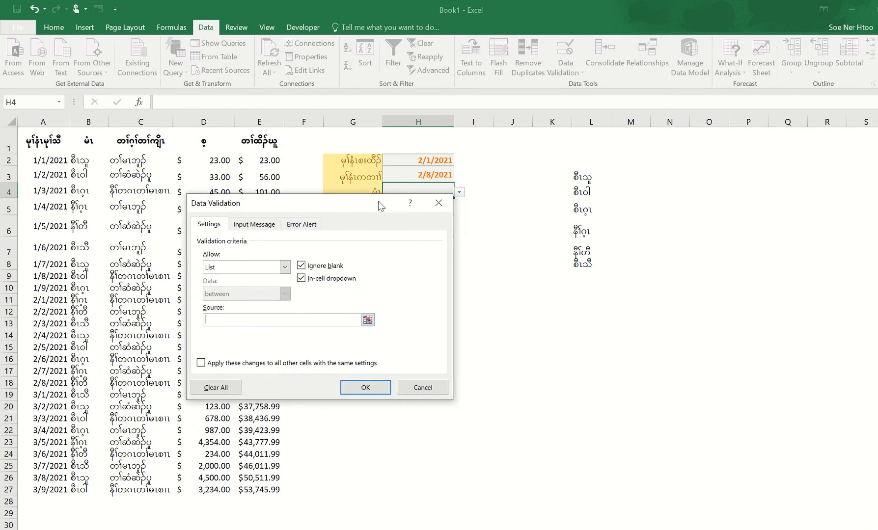
left_click_drag(585, 173, 581, 264)
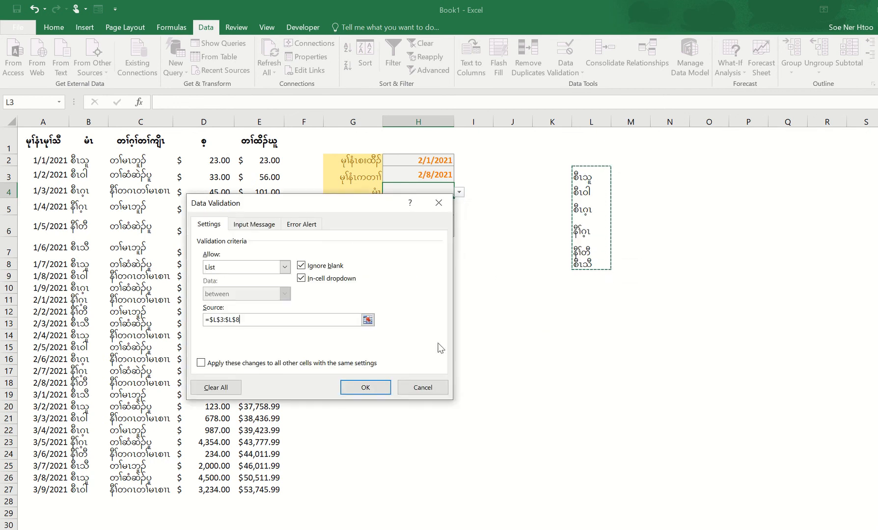
left_click(366, 388)
left_click(473, 334)
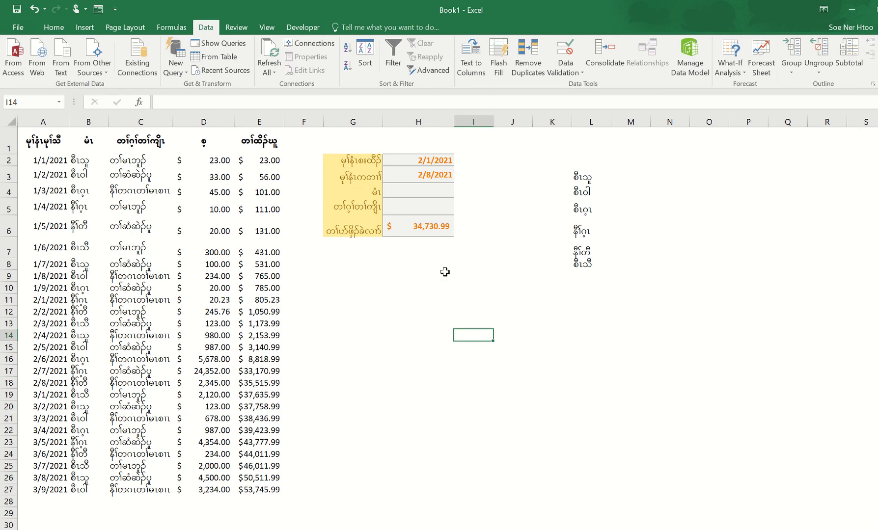
- Choose the second name from the drop-down list in H4
left_click(430, 192)
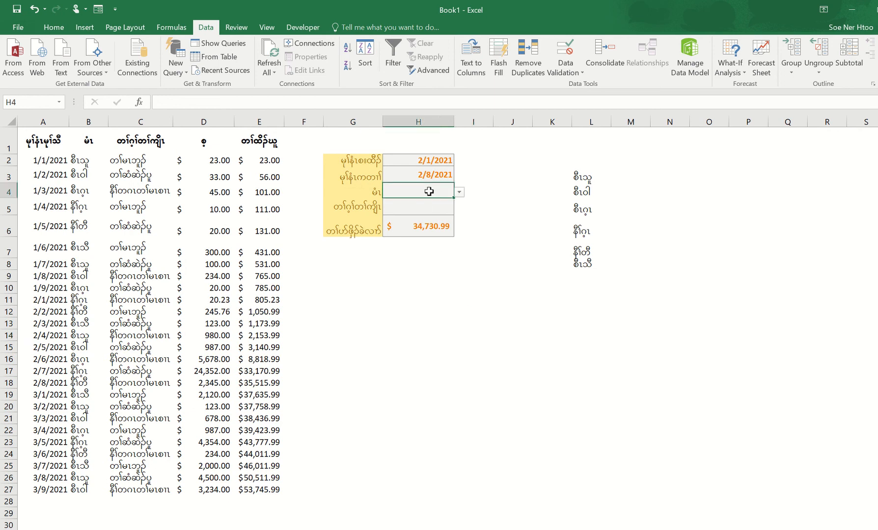
left_click(459, 194)
left_click(415, 209)
left_click(476, 205)
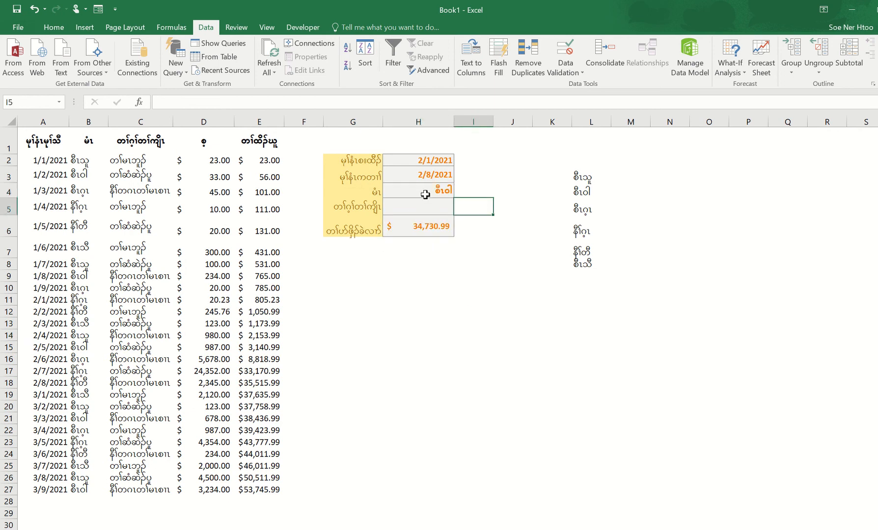
- Extend the SUMIFS formula in H6 with the criteria range B2:B27 and the criterion H4
left_click(430, 229)
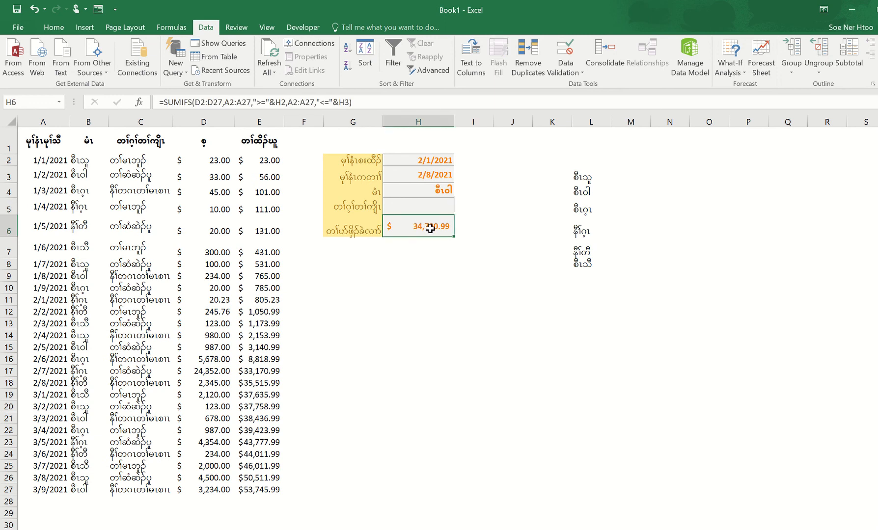
left_click(350, 102)
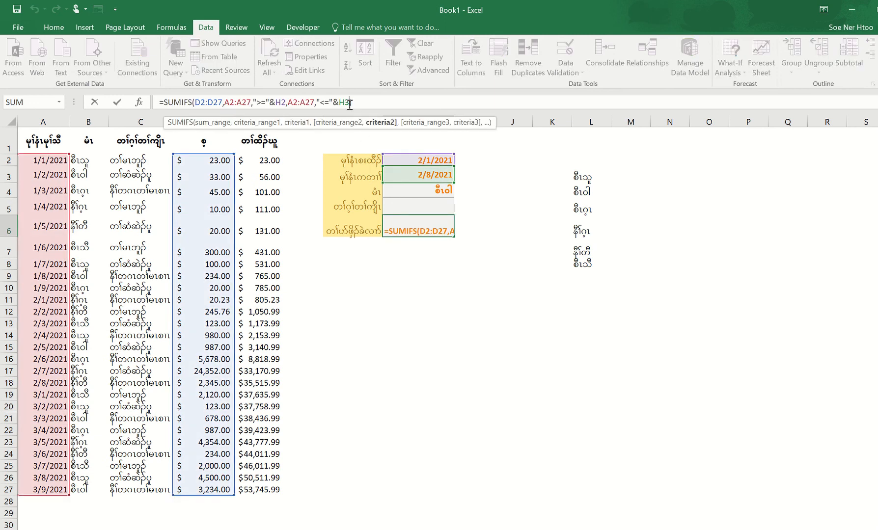
type(",")
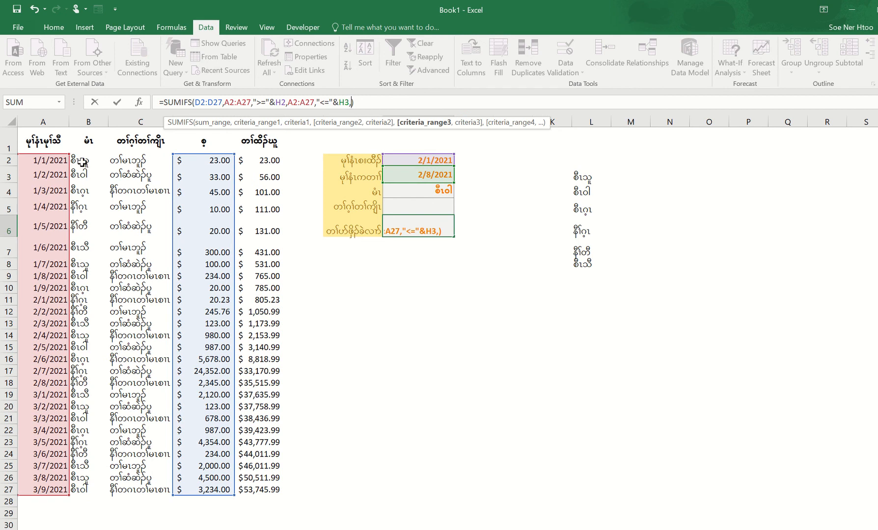
left_click_drag(82, 162, 76, 496)
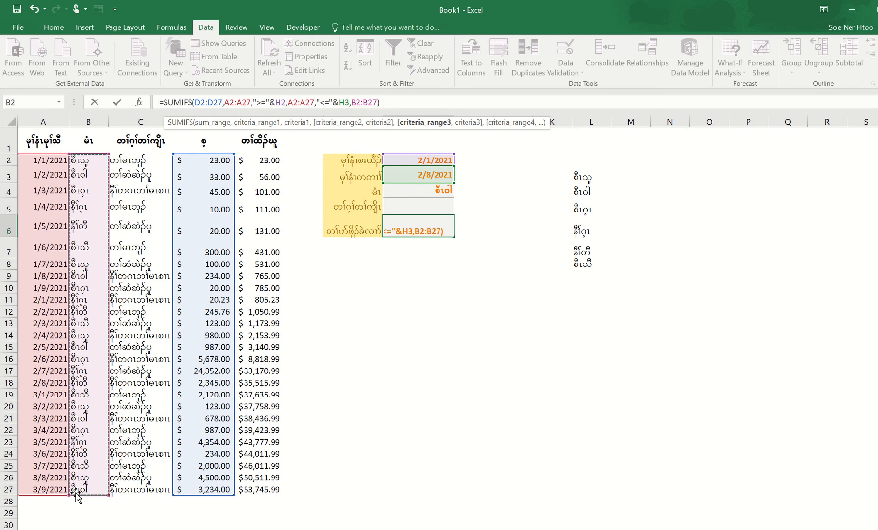
type(",")
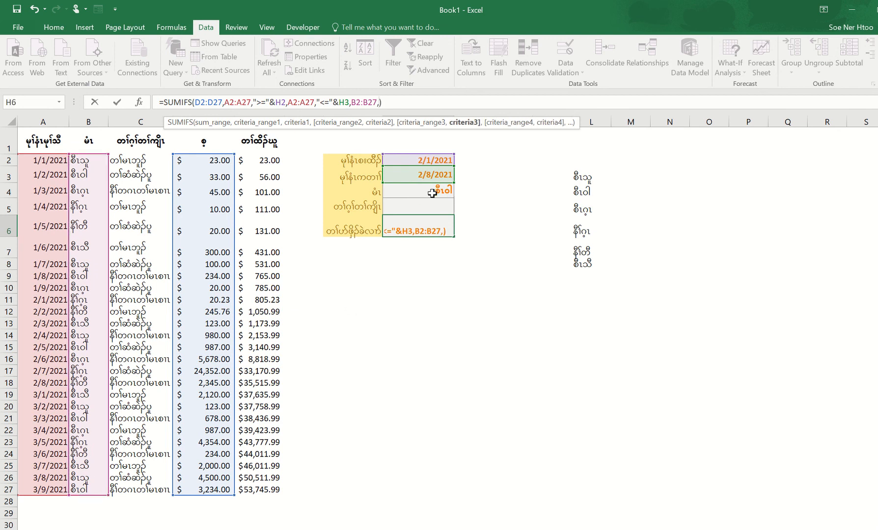
left_click(432, 194)
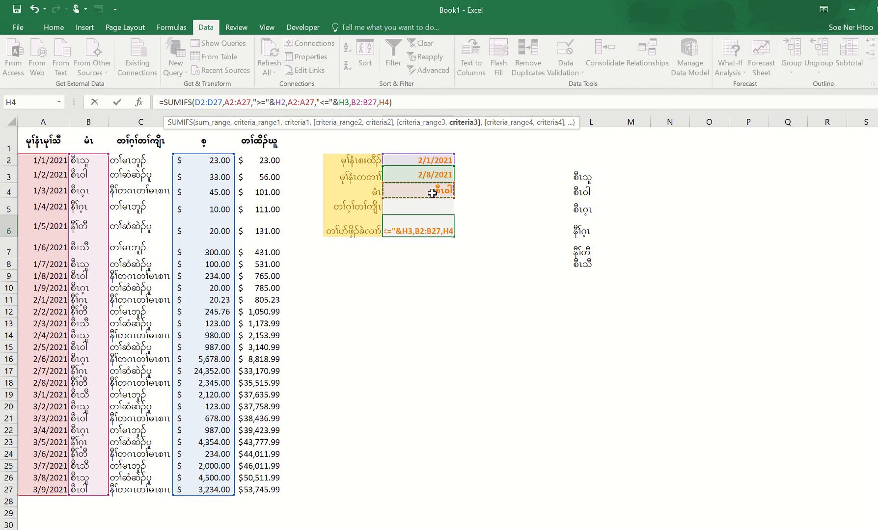
key("Return")
left_click(476, 290)
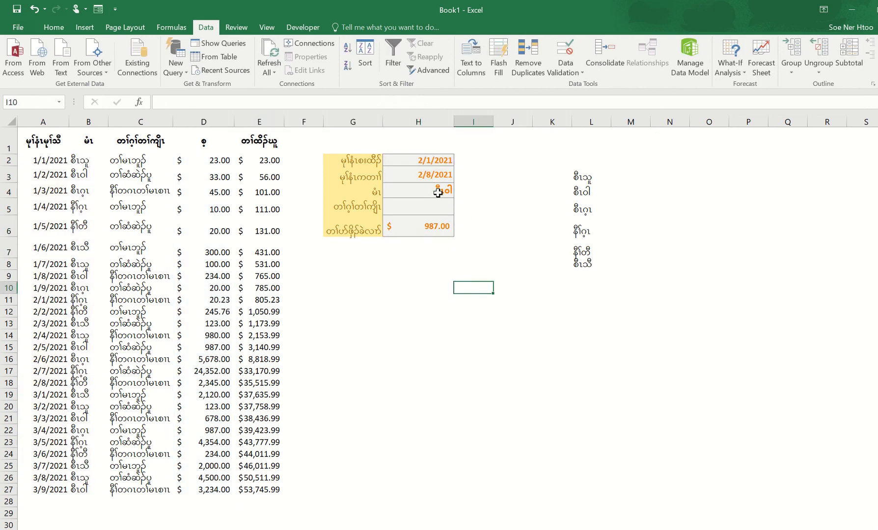
- Check the SUMIFS total in H6 against the criteria in H2:H4 and the matching table entry in row 15
left_click(437, 191)
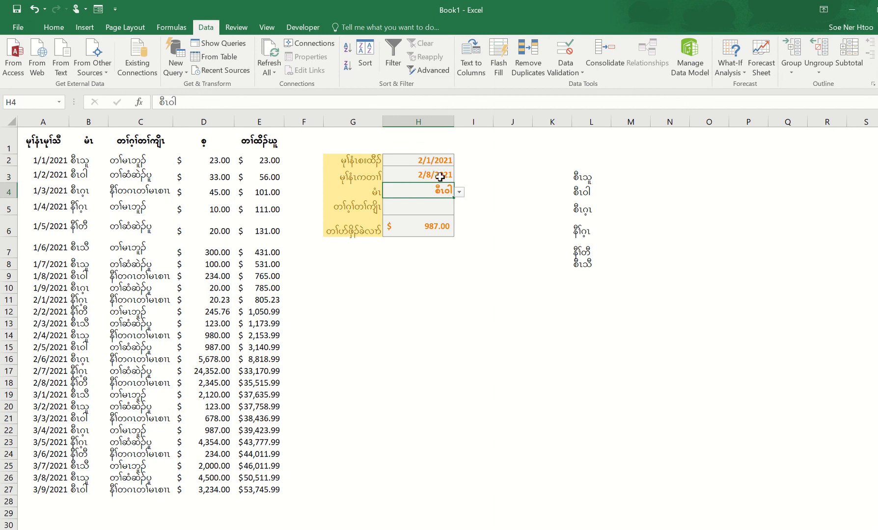
left_click(442, 161)
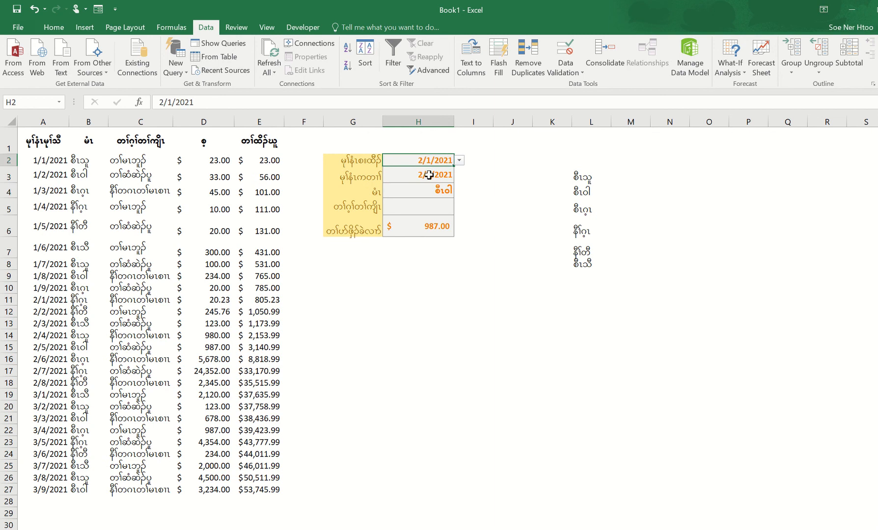
left_click(428, 175)
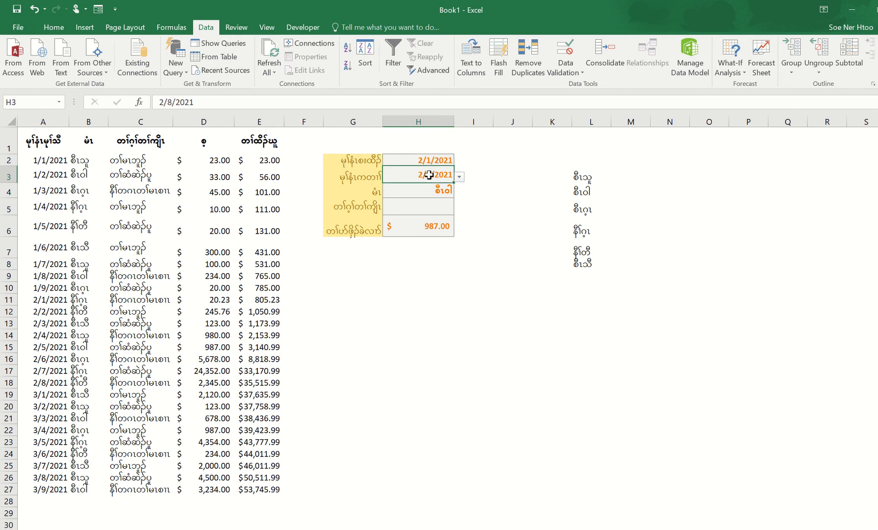
left_click(429, 230)
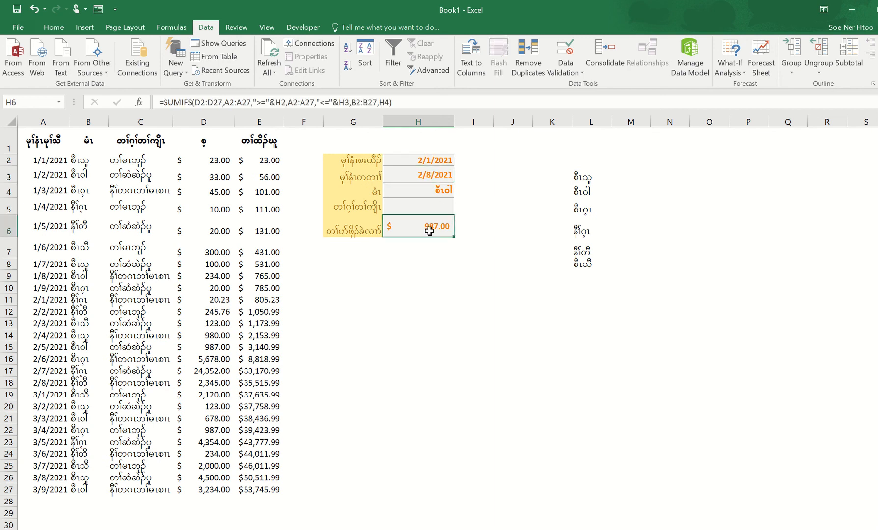
left_click(48, 304)
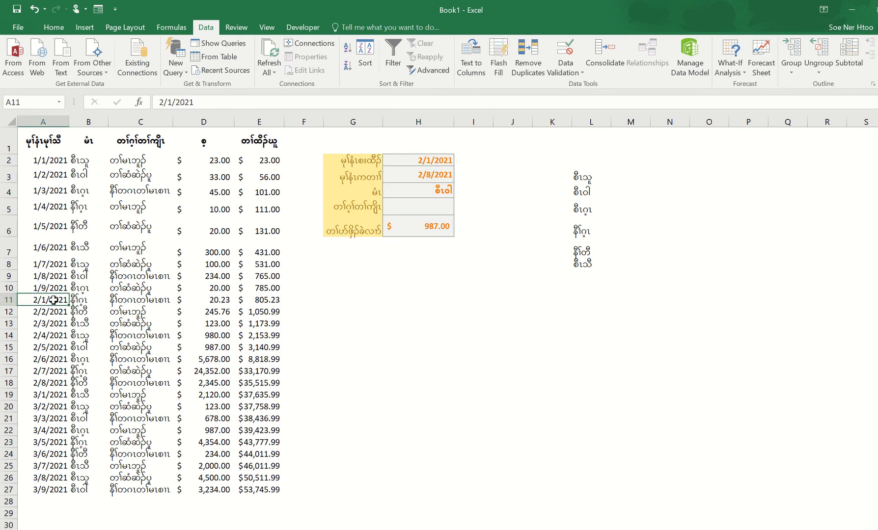
left_click(82, 349)
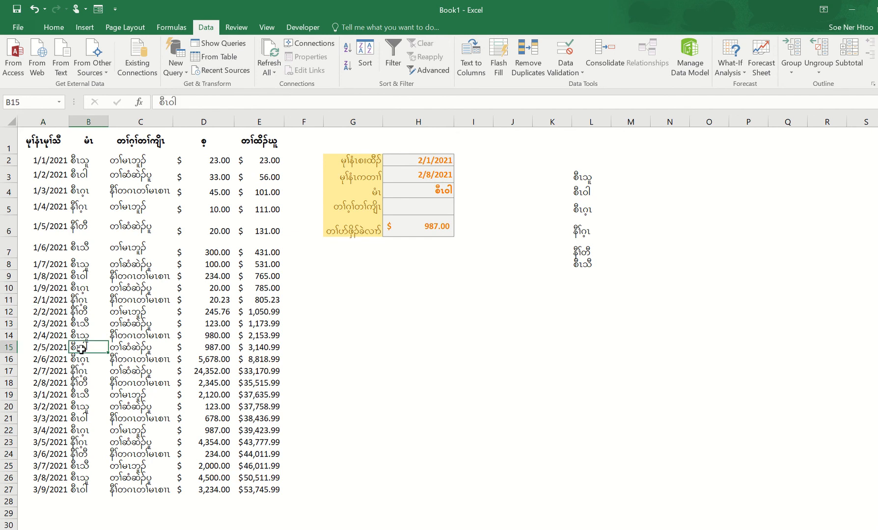
left_click(217, 348)
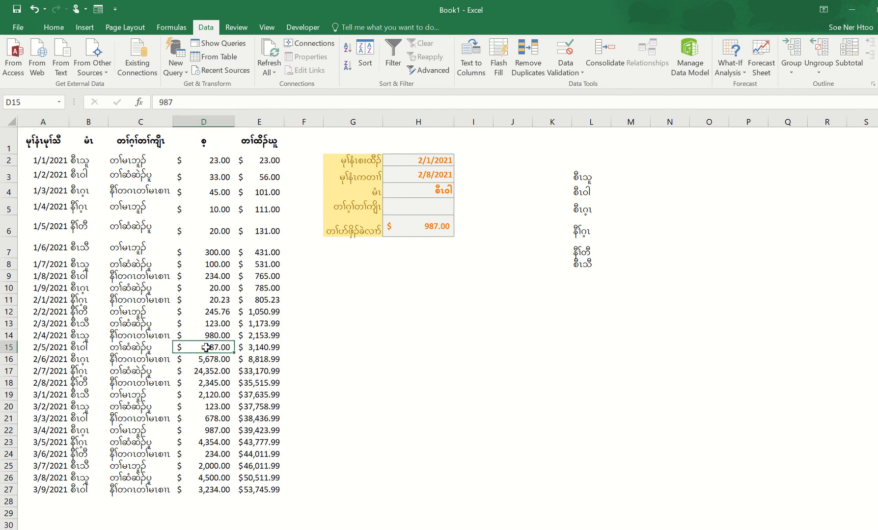
left_click(431, 230)
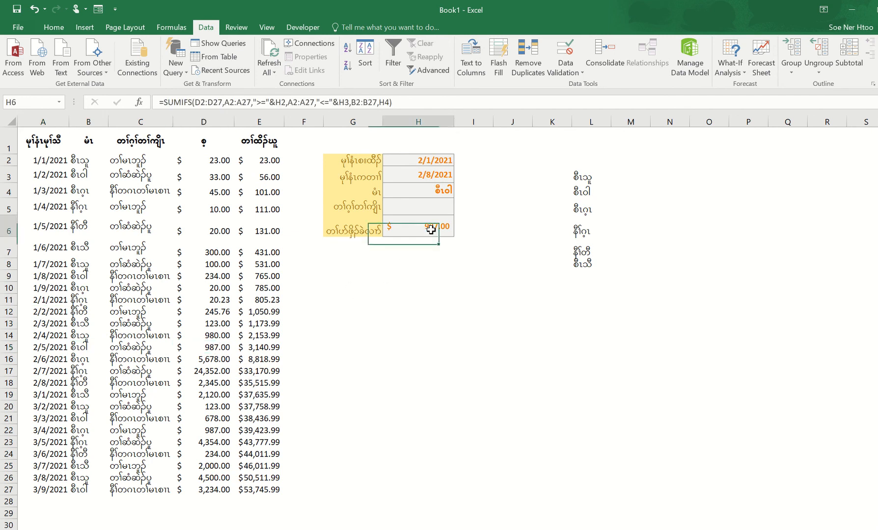
- Choose the first name in H4's drop-down list and compare the H6 total with the matching amount in D14
left_click(440, 196)
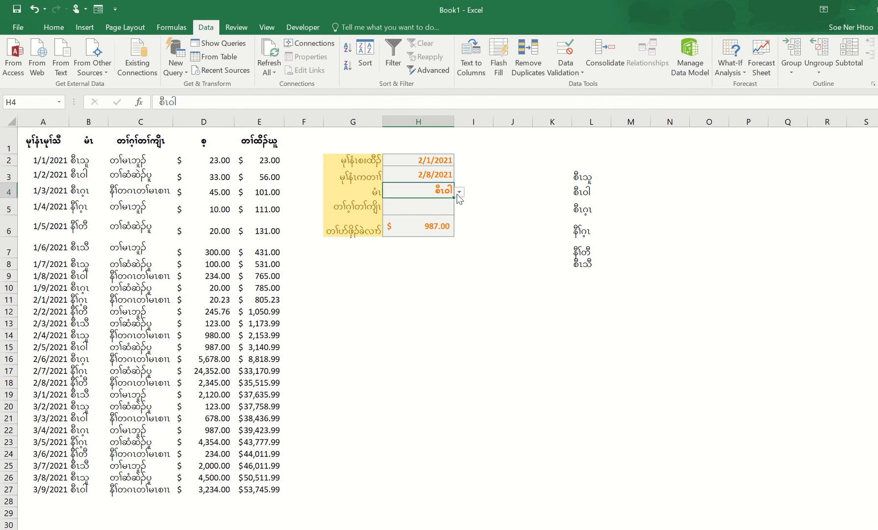
left_click(460, 197)
left_click(411, 203)
left_click(82, 338)
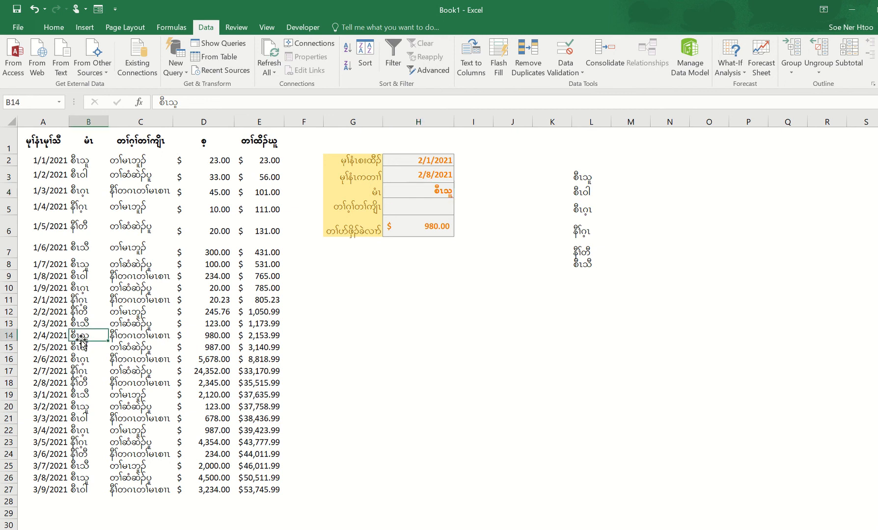
left_click(215, 336)
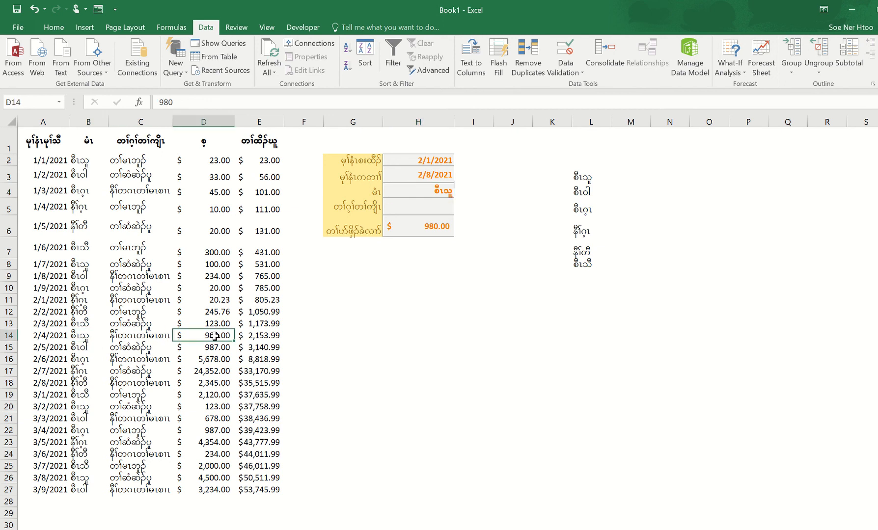
left_click(414, 228)
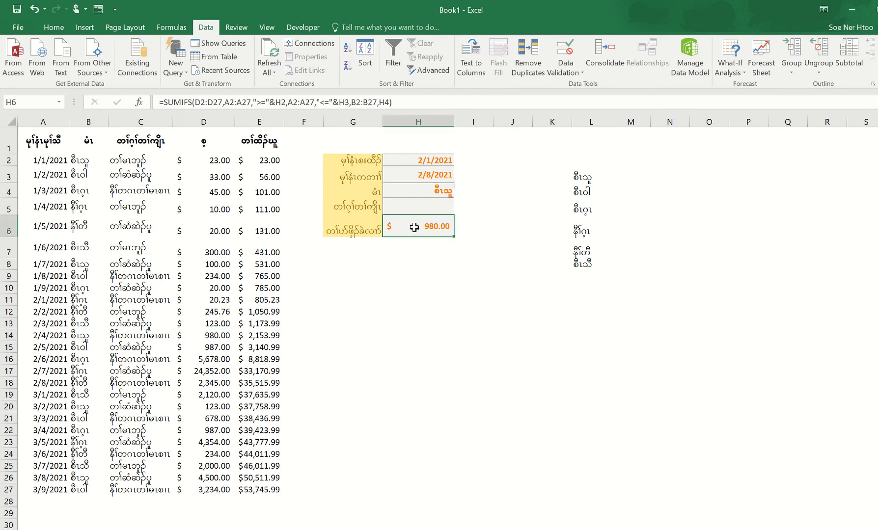
- Choose the fifth name from the drop-down list in H4
left_click(444, 191)
left_click(460, 193)
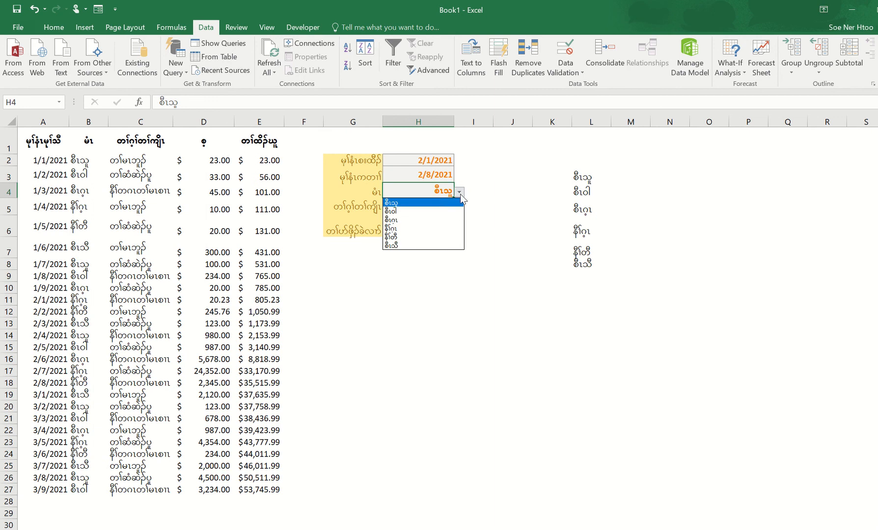
left_click(392, 237)
left_click(439, 264)
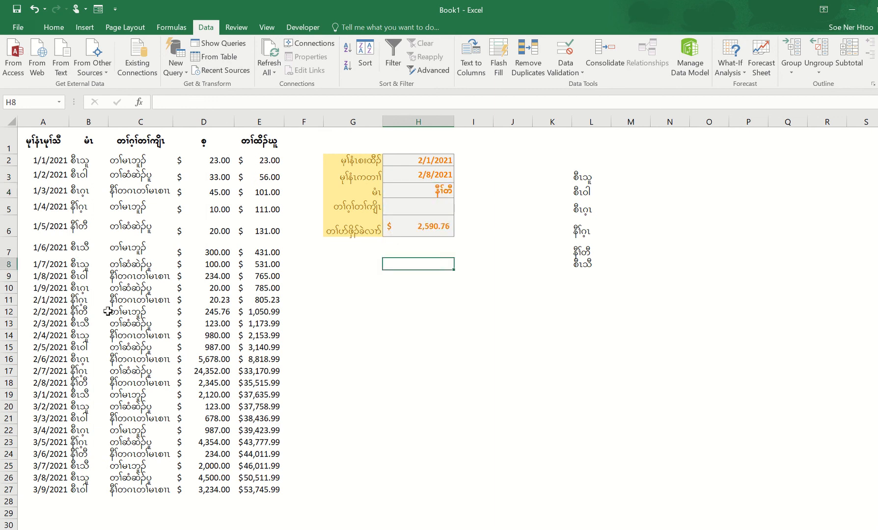
- Review the SUMIFS total in H6 against the start date, end date and name criteria in H2:H4
left_click(430, 225)
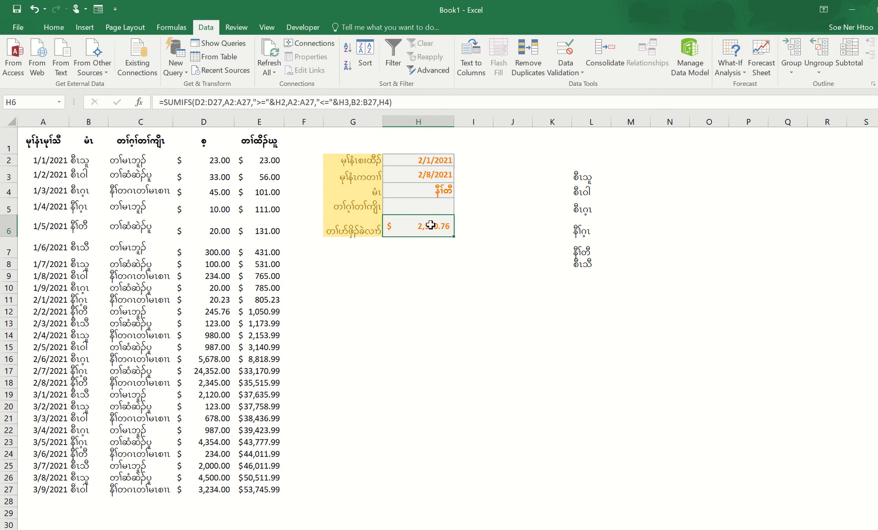
left_click(514, 219)
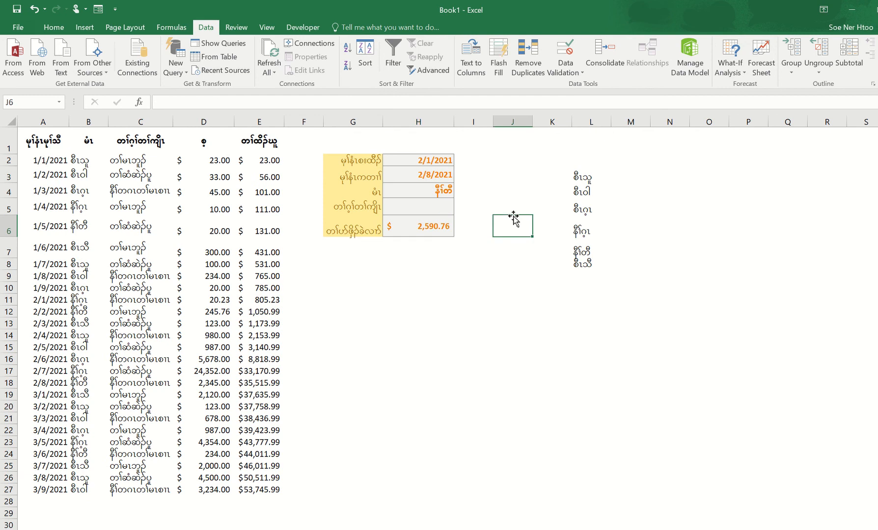
left_click(426, 160)
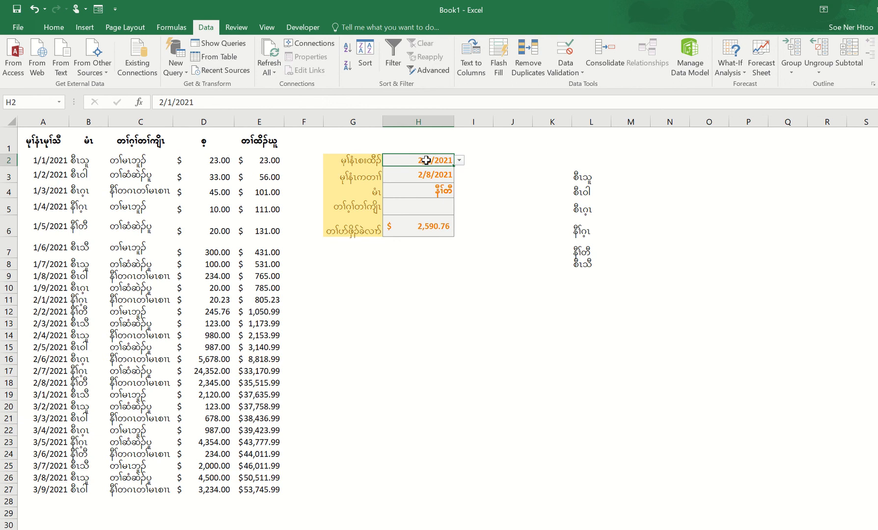
left_click(427, 175)
left_click(440, 224)
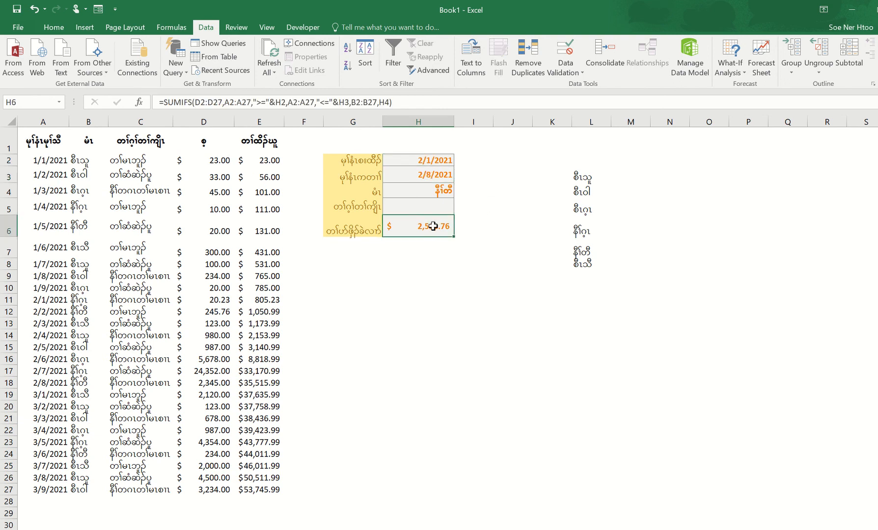
left_click(440, 161)
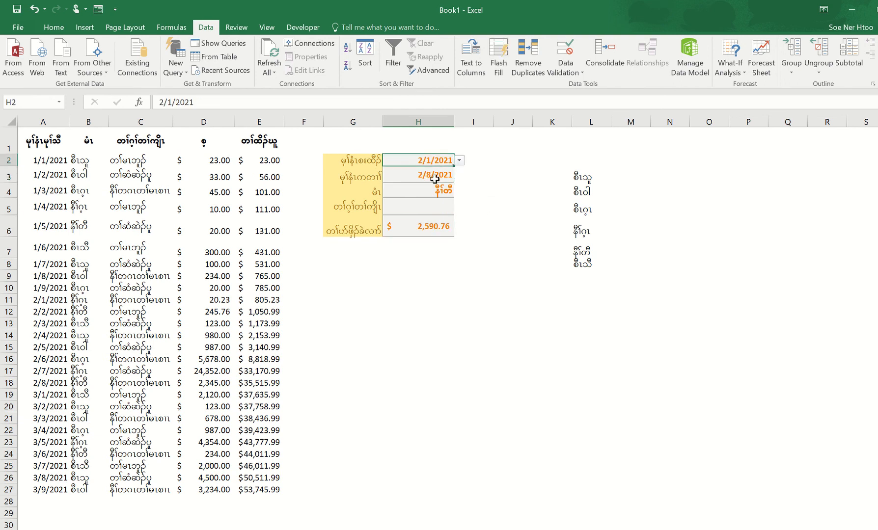
left_click(433, 178)
left_click(443, 192)
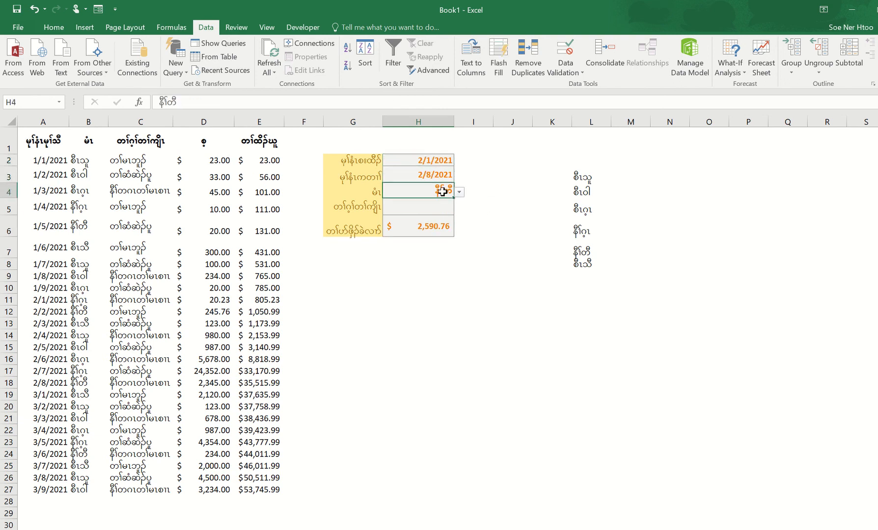
- Copy the entries in C2:C27 and paste them into column M starting at M3
left_click(427, 231)
left_click(508, 226)
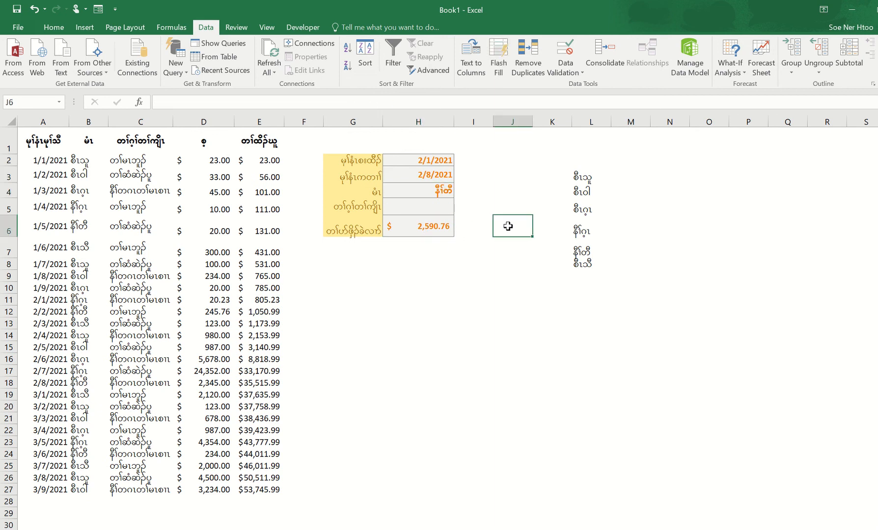
left_click(425, 203)
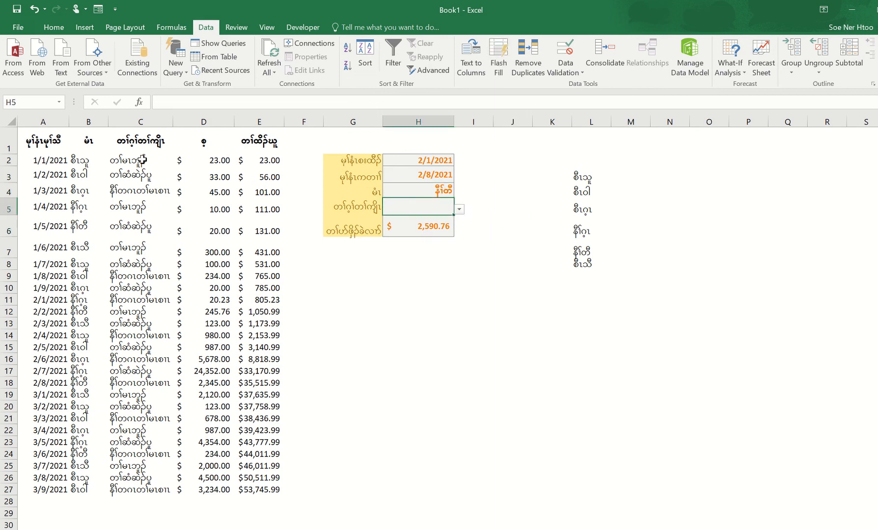
left_click_drag(141, 163, 139, 486)
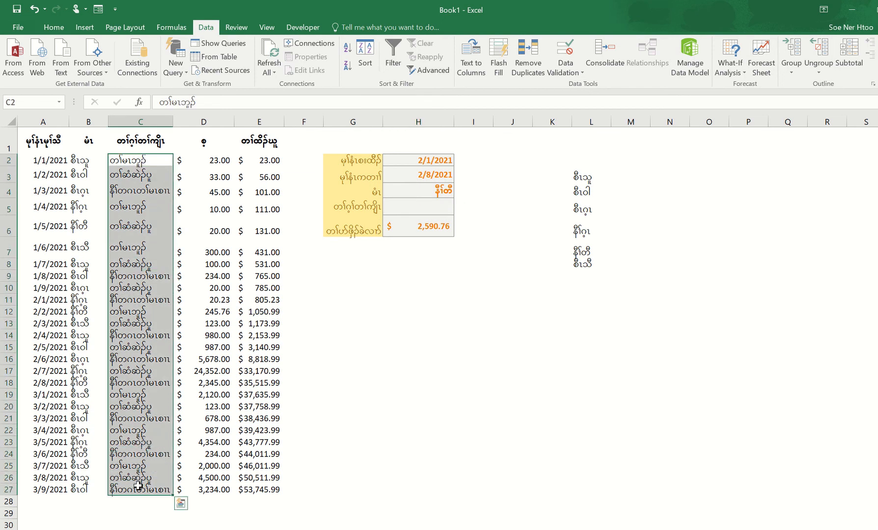
right_click(139, 486)
left_click(157, 248)
left_click(625, 172)
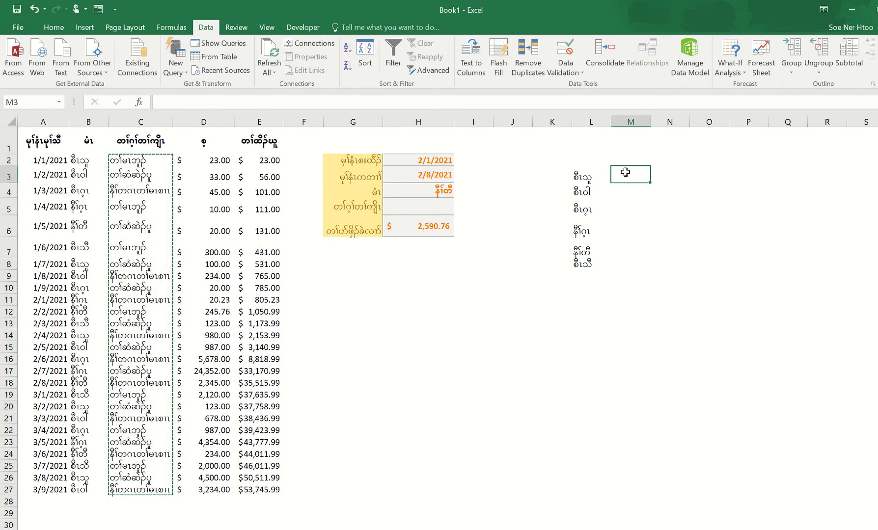
right_click(625, 173)
left_click(668, 222)
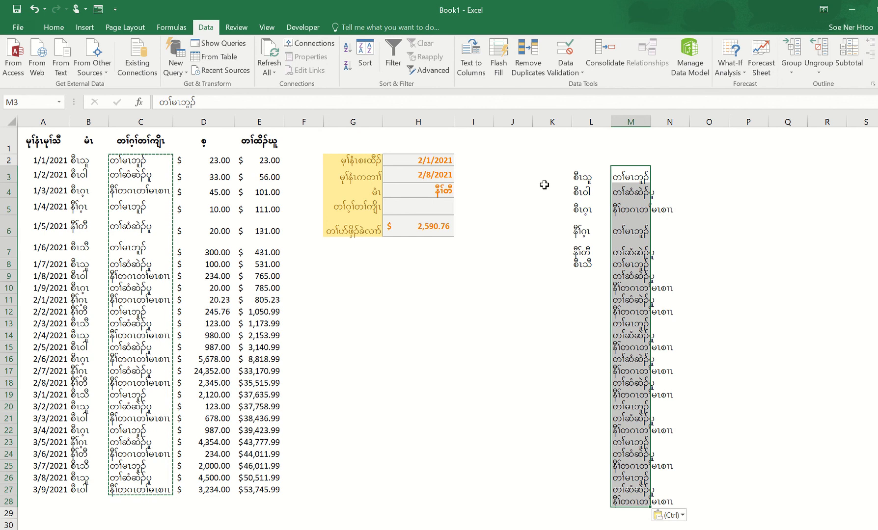
- Remove duplicates from the pasted list in column M, continuing with the current selection only and without headers
left_click(532, 58)
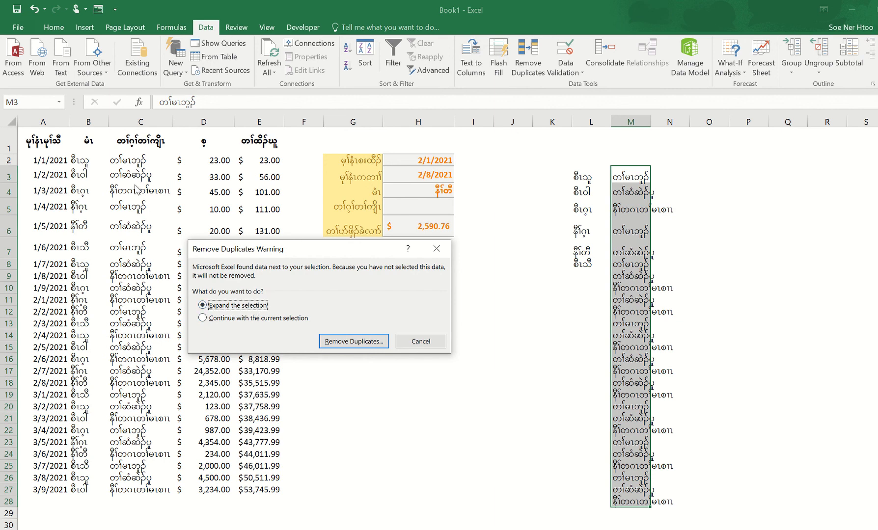
left_click(203, 318)
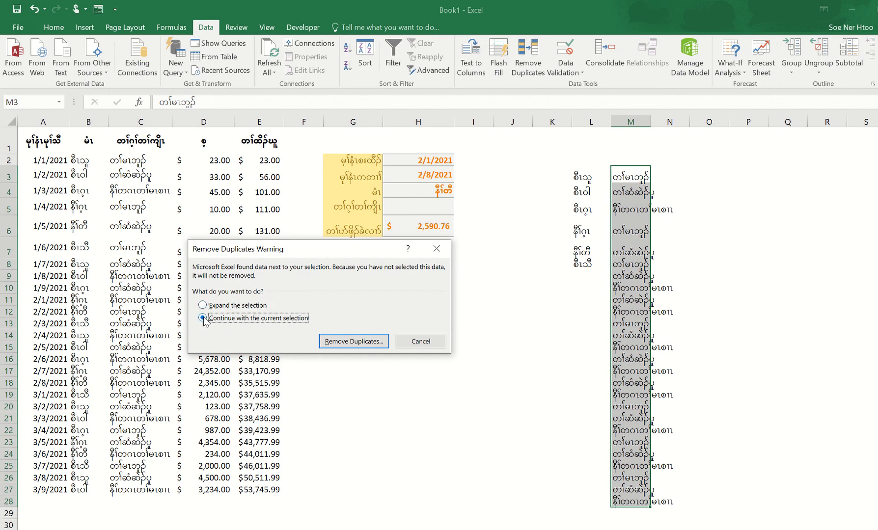
left_click(337, 341)
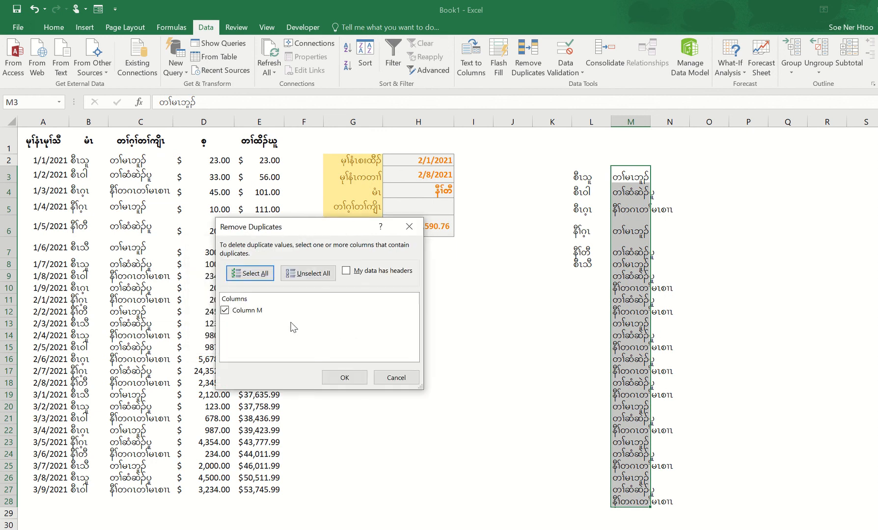
left_click(344, 378)
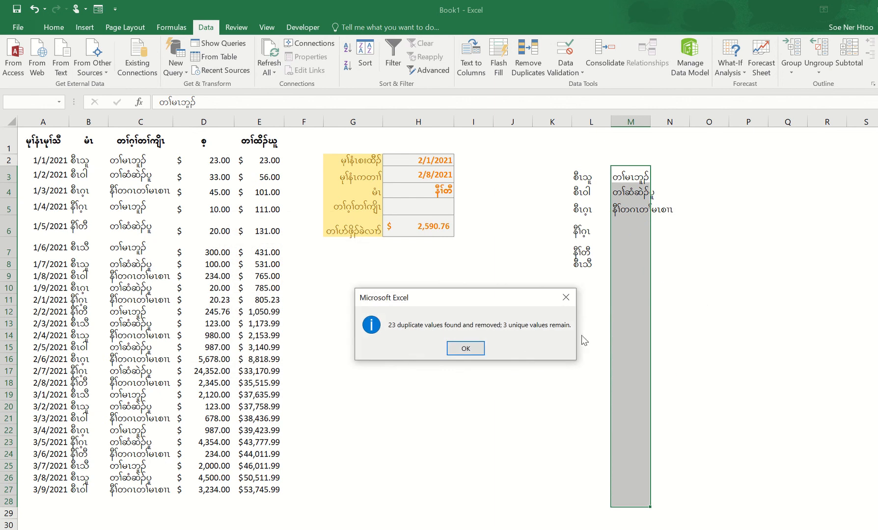
left_click(477, 347)
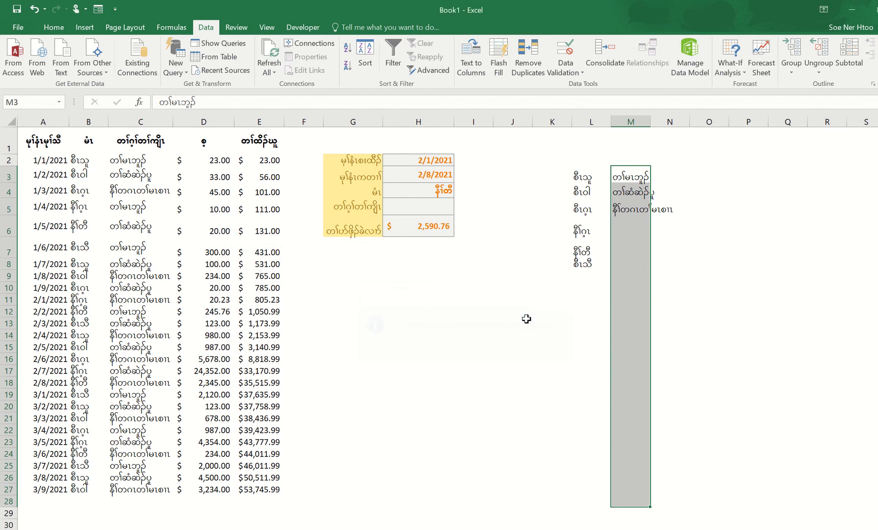
left_click(730, 264)
- Set the list validation source of H5 to =$M$3:$M$5
left_click(431, 207)
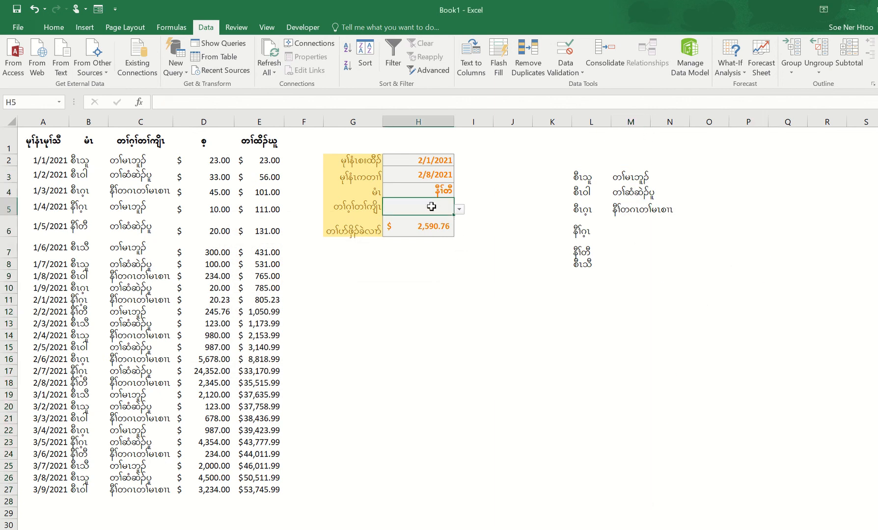
left_click(562, 52)
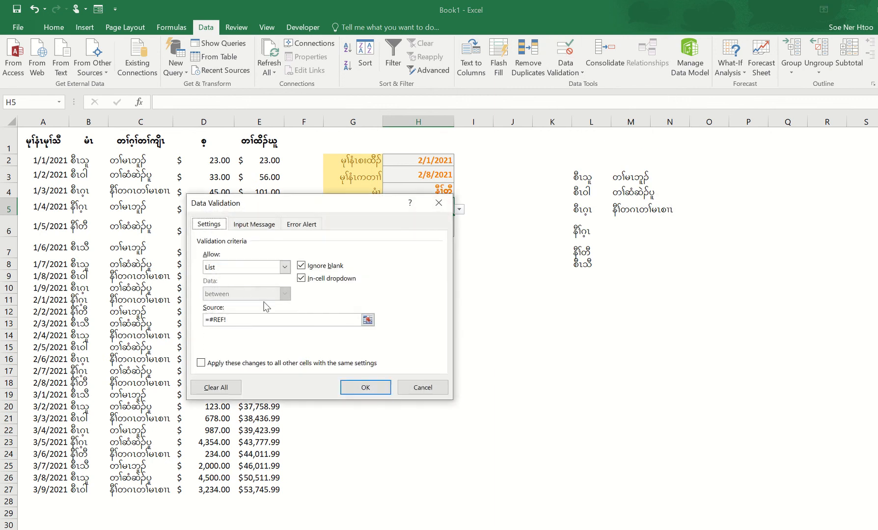
left_click_drag(261, 320, 188, 313)
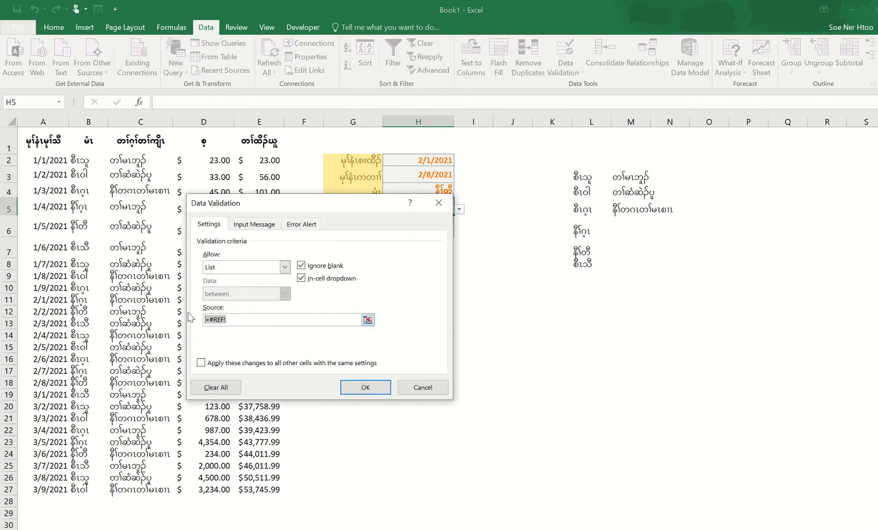
key("BackSpace")
left_click_drag(636, 178, 634, 209)
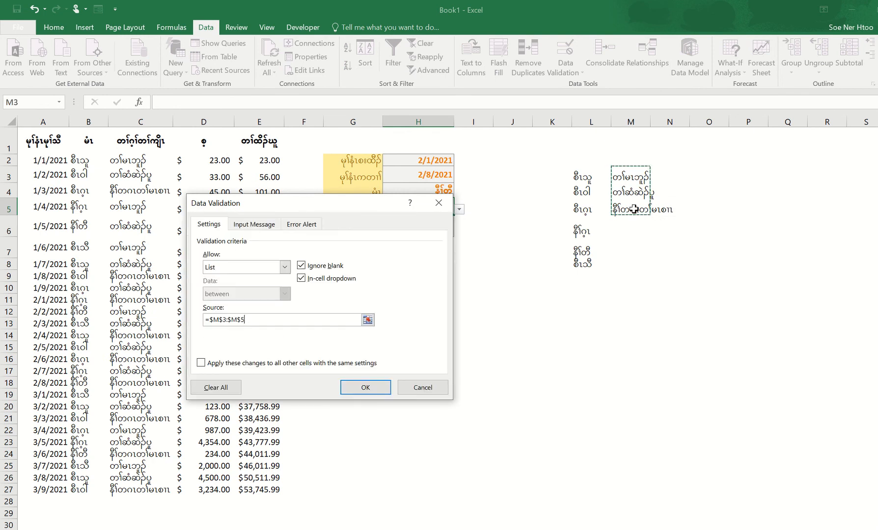
left_click(366, 388)
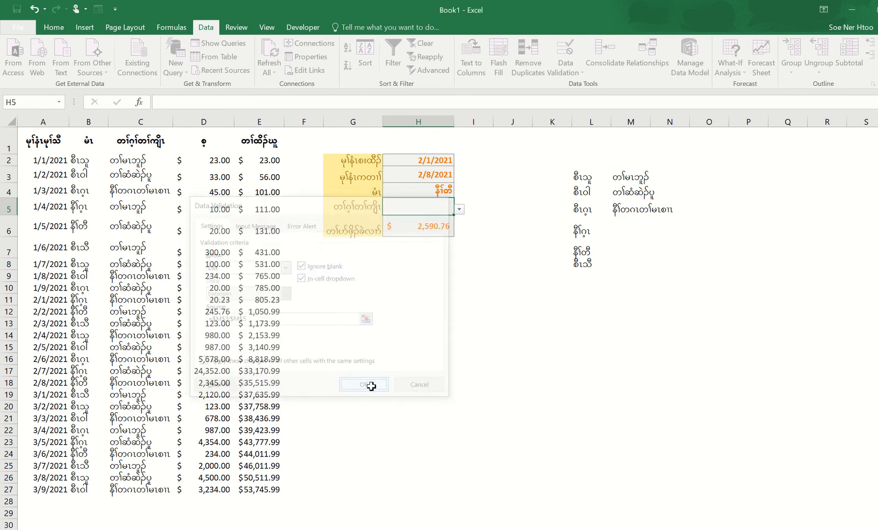
left_click(523, 262)
- Extend the SUMIFS formula in H6 with the criteria range C2:C27 and the criterion H5
left_click(438, 222)
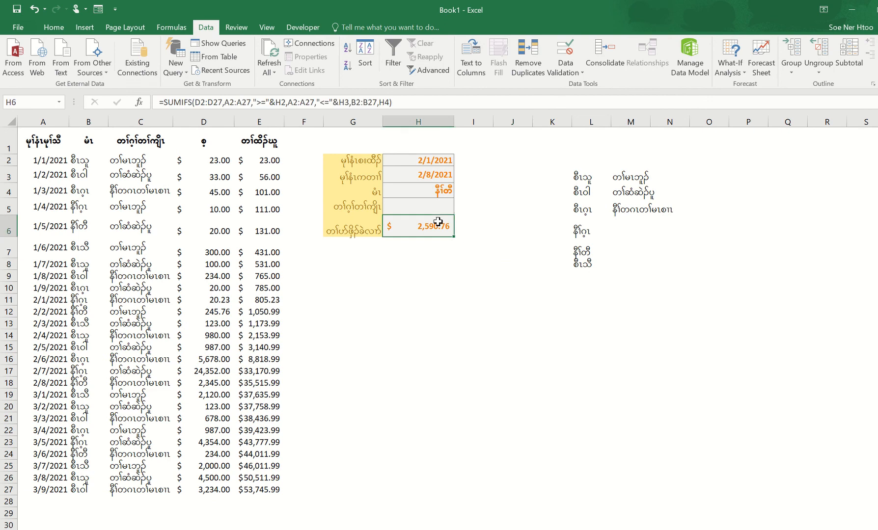
left_click(390, 102)
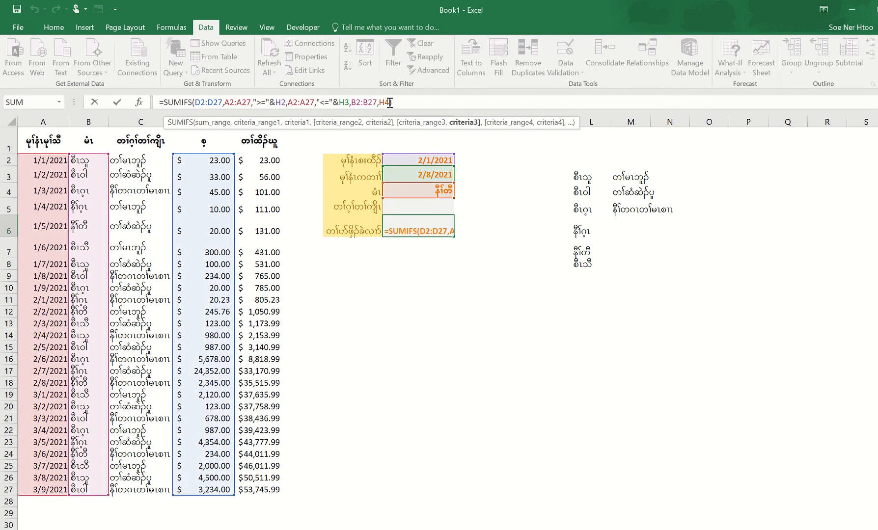
type(",")
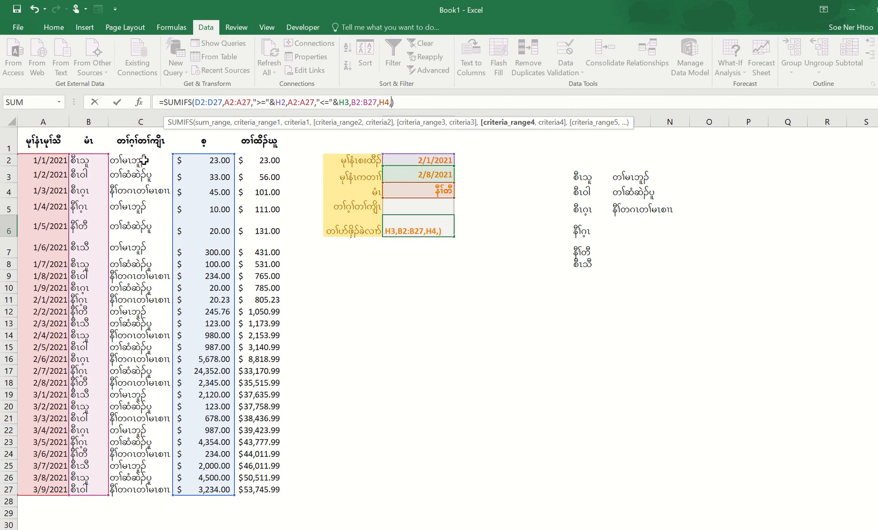
left_click_drag(140, 160, 136, 496)
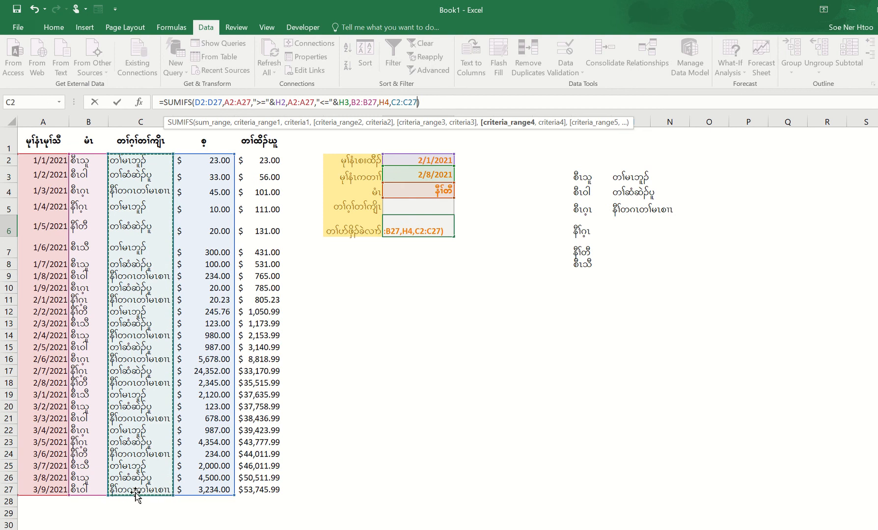
type(",")
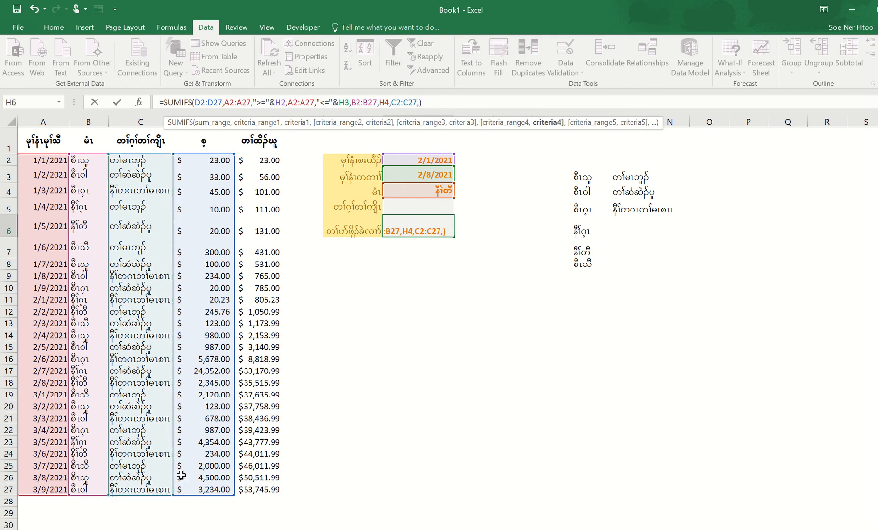
left_click(428, 205)
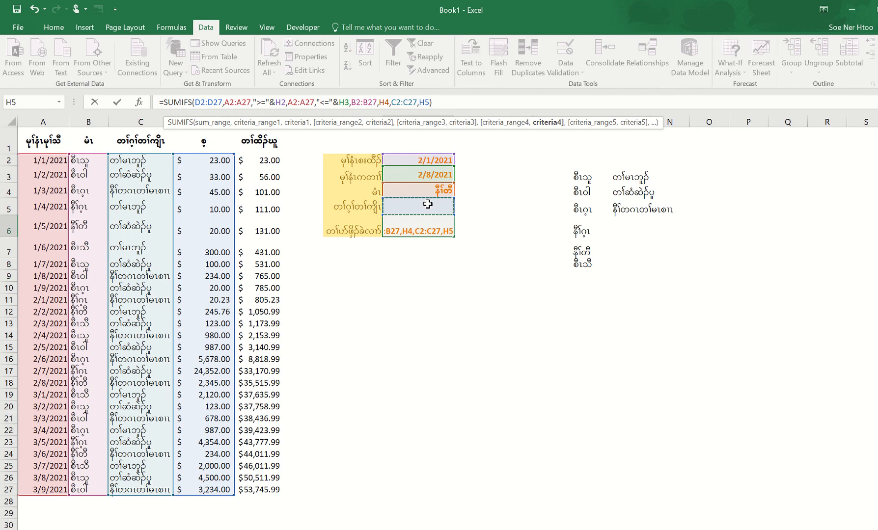
key("Return")
left_click(514, 253)
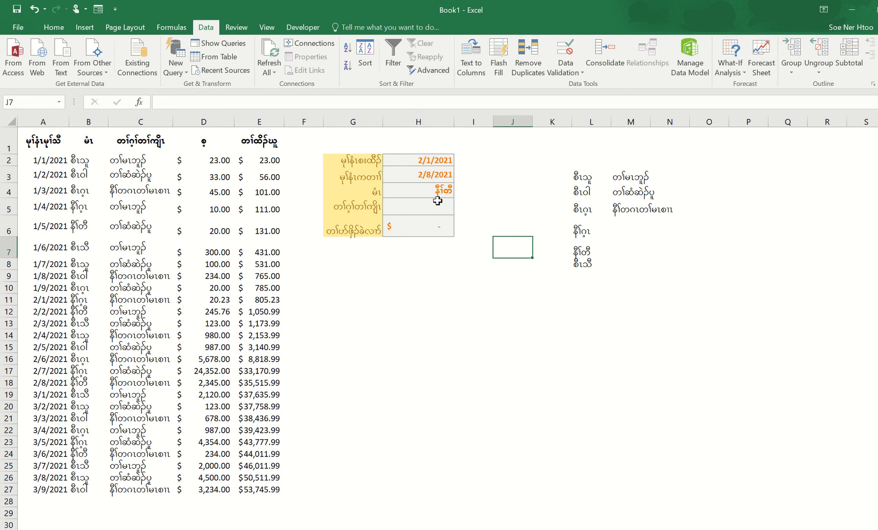
- Try each entry of H5's drop-down list against the H6 total, ending with the third entry chosen
left_click(442, 202)
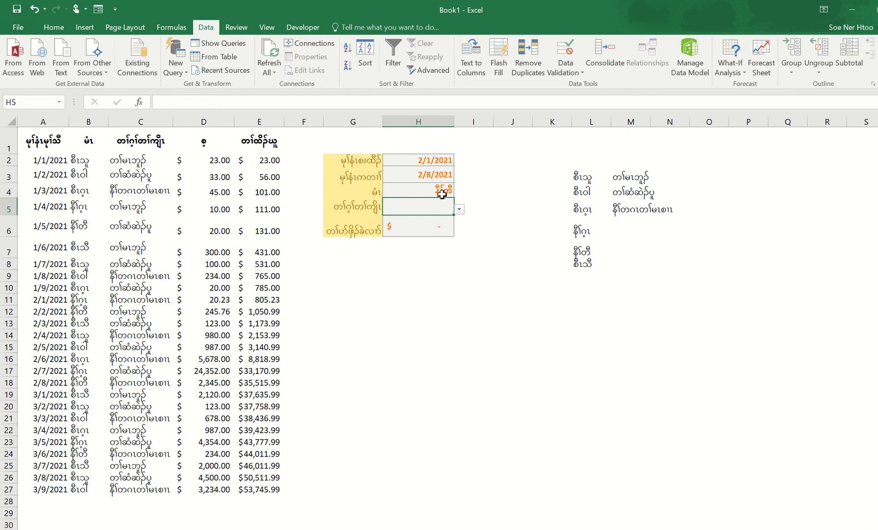
left_click(460, 210)
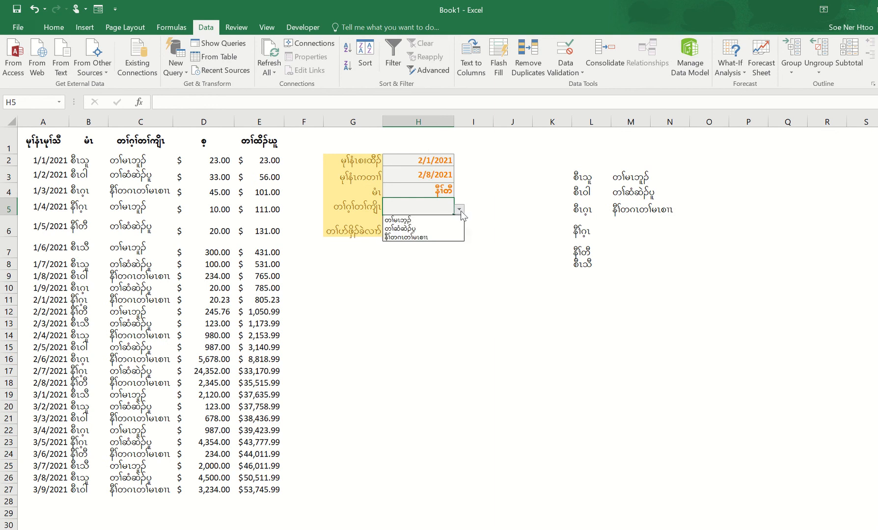
left_click(422, 222)
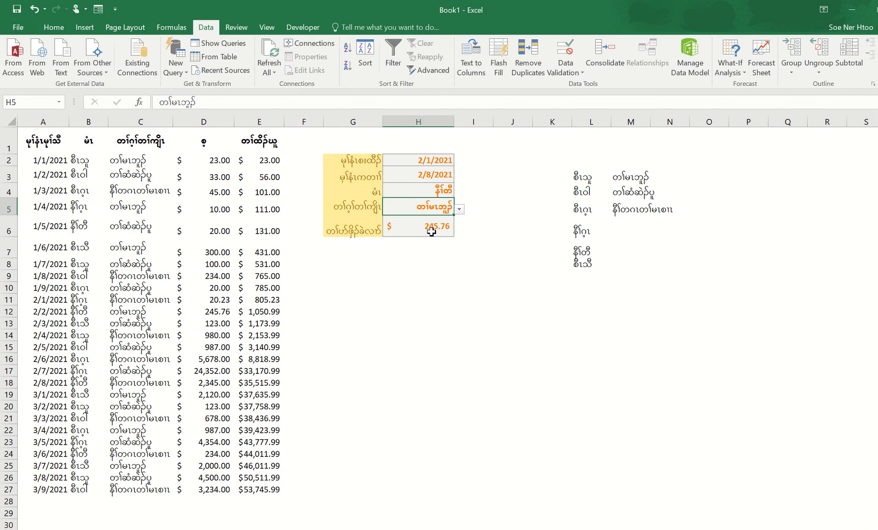
left_click(460, 209)
left_click(410, 229)
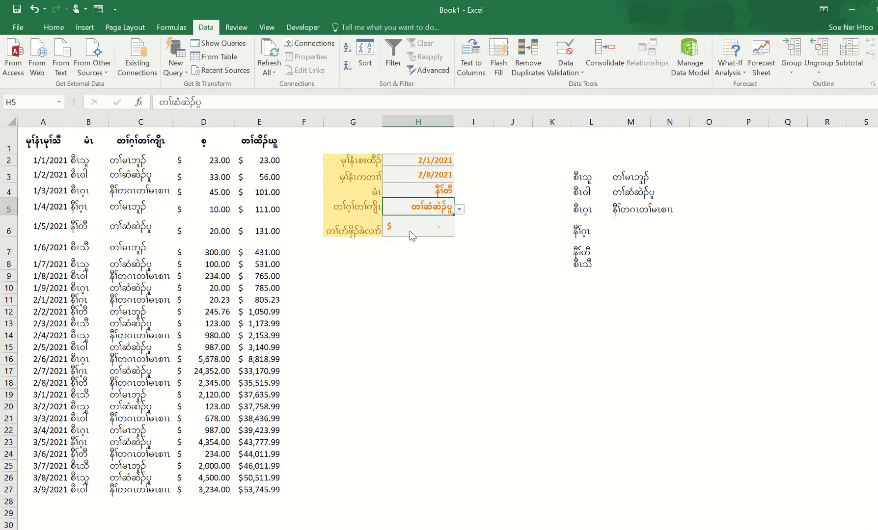
left_click(460, 209)
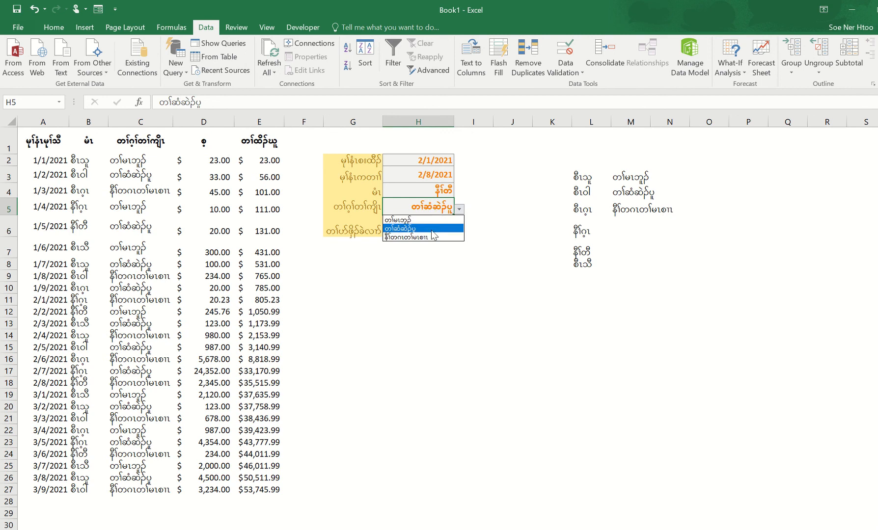
left_click(406, 235)
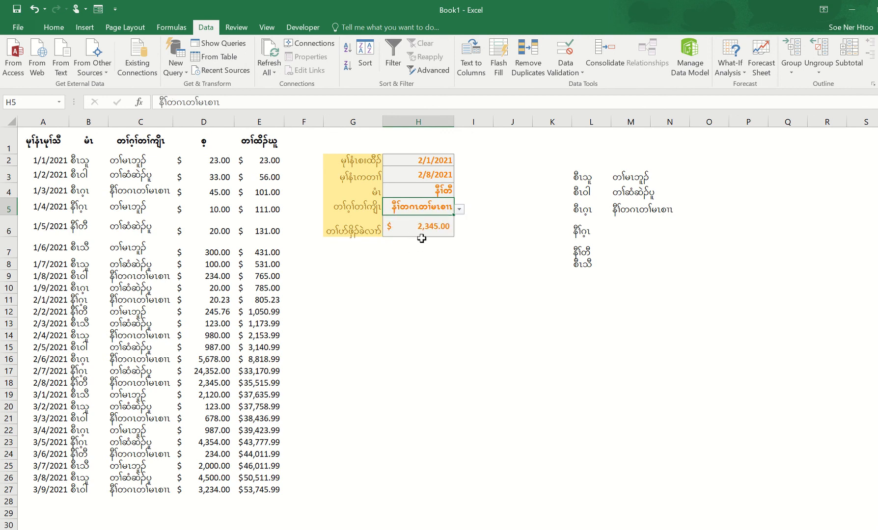
left_click(449, 291)
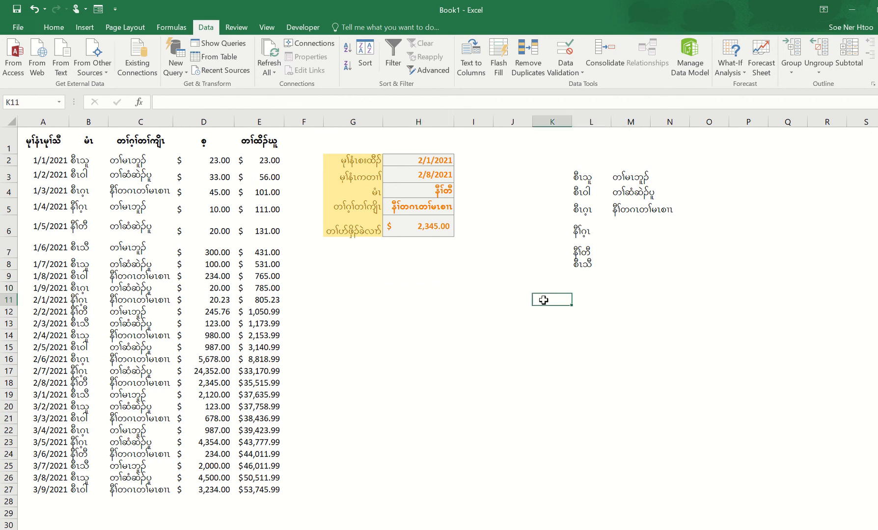
- Hide the helper list columns L and M
left_click_drag(586, 122, 618, 122)
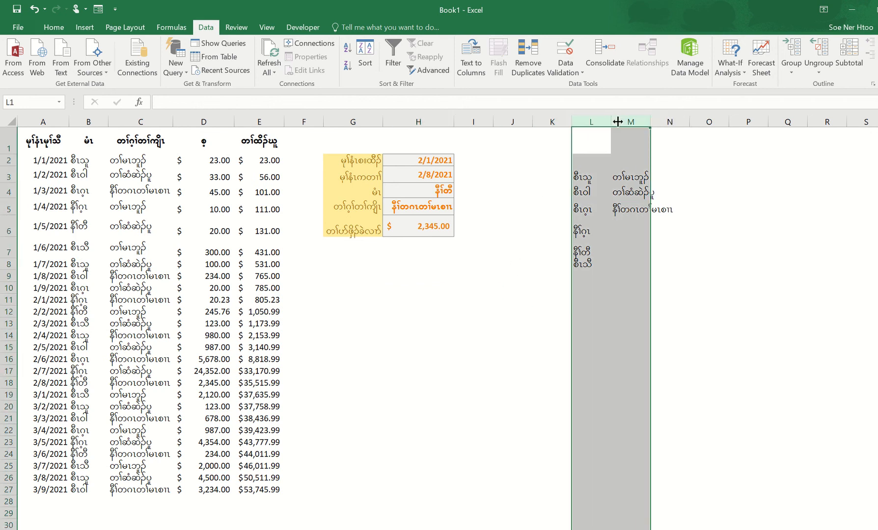
right_click(618, 122)
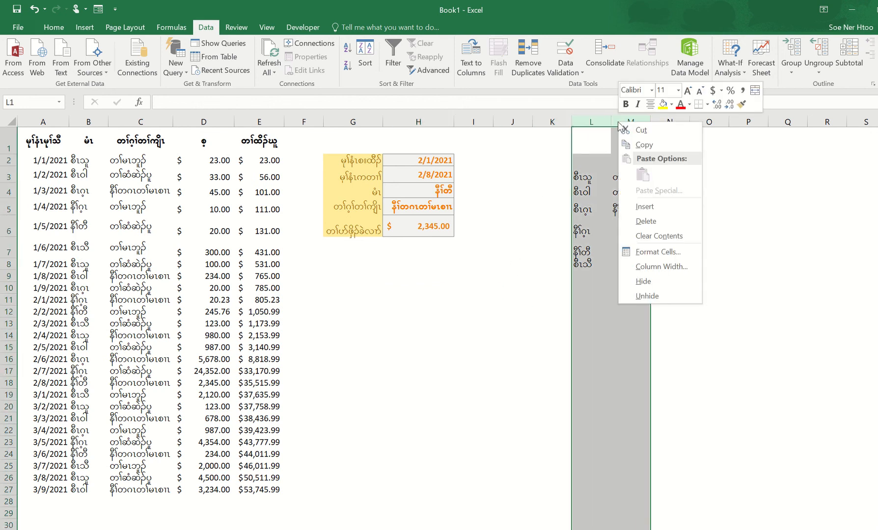
left_click(649, 283)
left_click(649, 288)
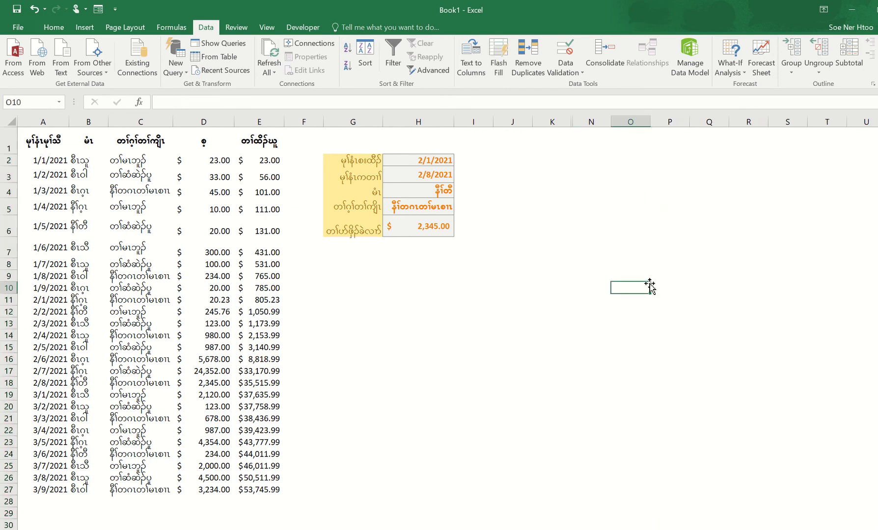
- Review the lower criteria rows and the total in G4:H6
left_click(395, 329)
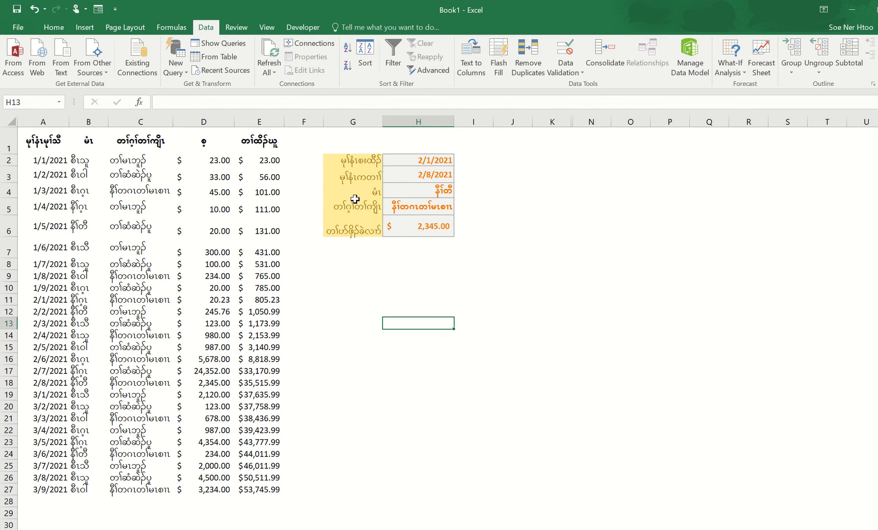
mouse_move(368, 192)
left_mouse_down()
mouse_move(403, 192)
mouse_move(412, 221)
mouse_move(433, 223)
left_mouse_up()
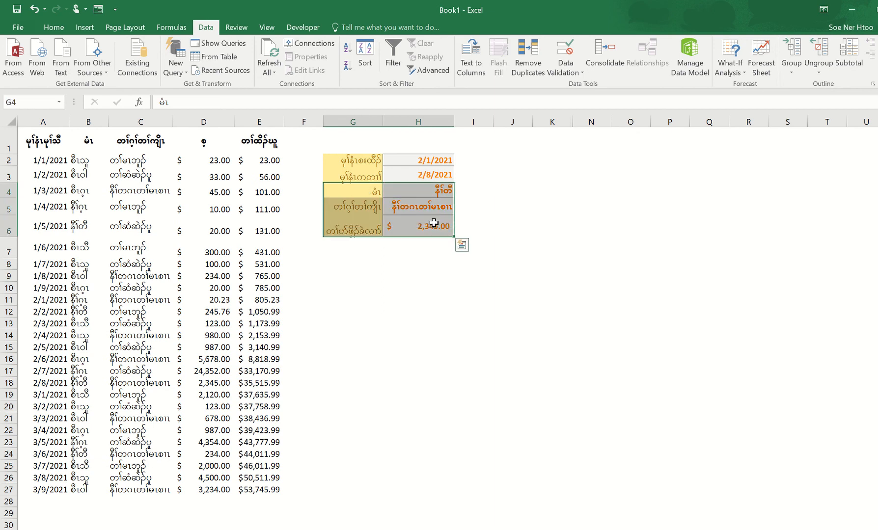
left_click(406, 268)
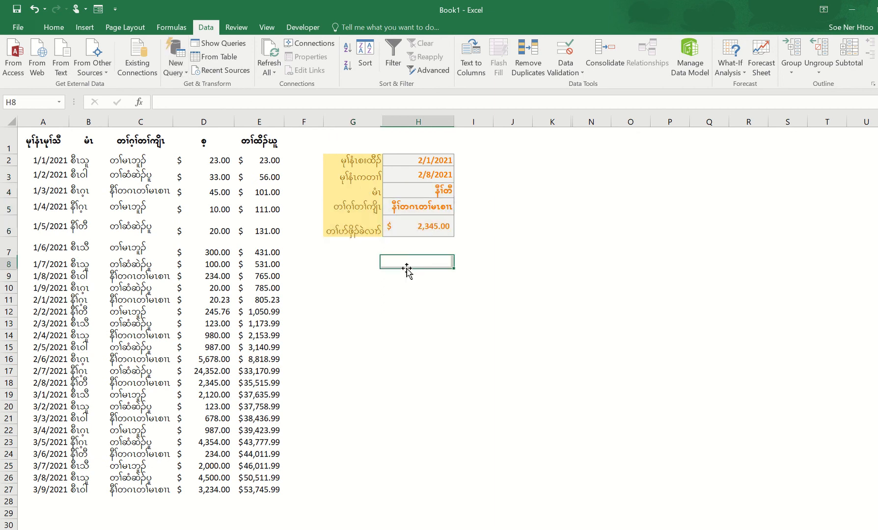
- Insert a 2-D clustered column chart of G4:H6 and place it beside the criteria block, over columns J to Q
mouse_move(366, 189)
left_mouse_down()
mouse_move(415, 209)
mouse_move(421, 221)
left_mouse_up()
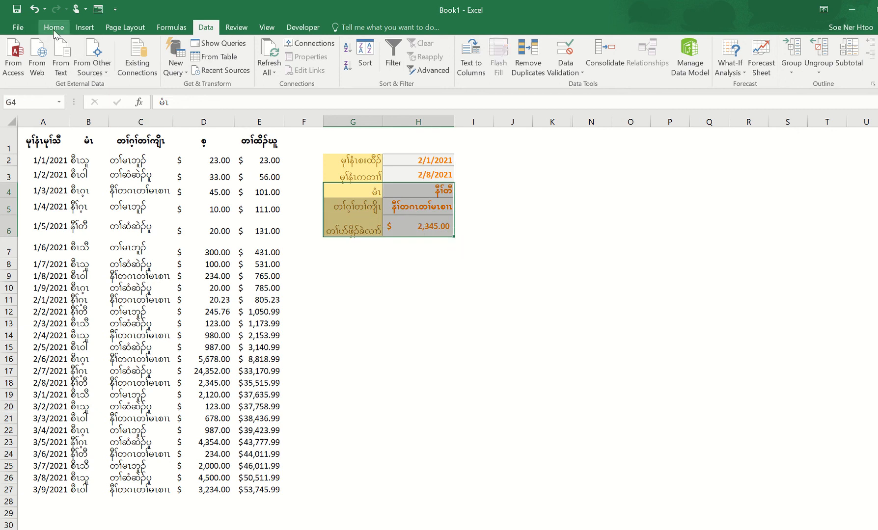
left_click(54, 31)
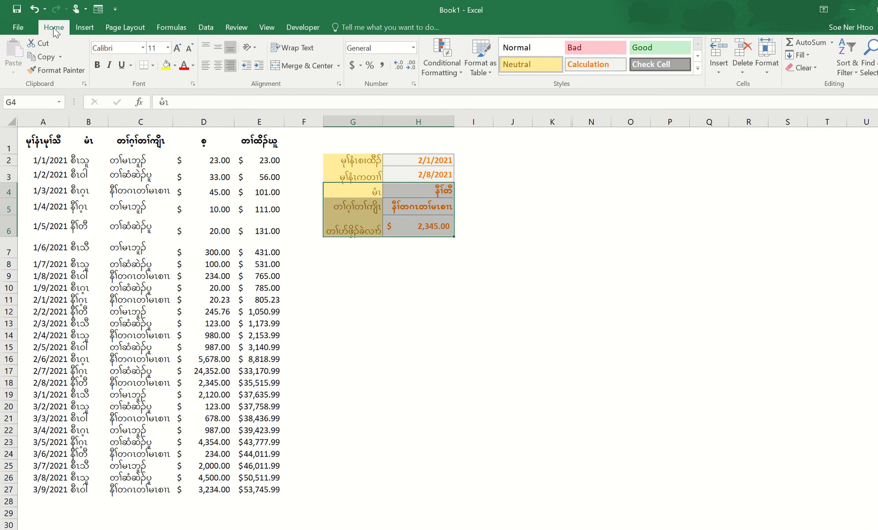
left_click(93, 28)
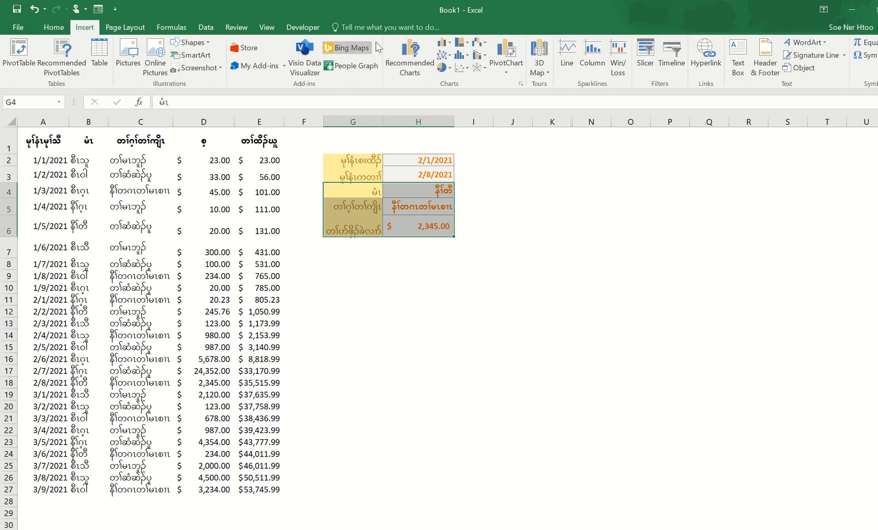
left_click(445, 44)
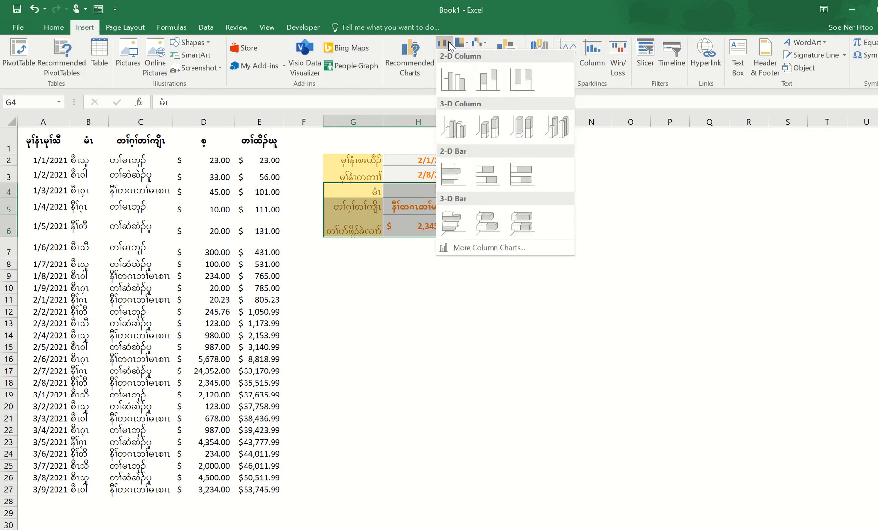
left_click(454, 79)
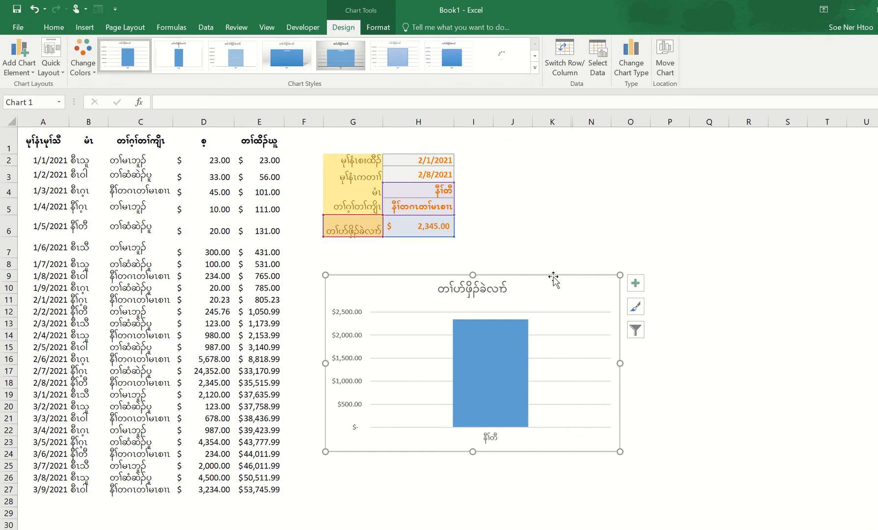
left_click_drag(555, 278, 720, 172)
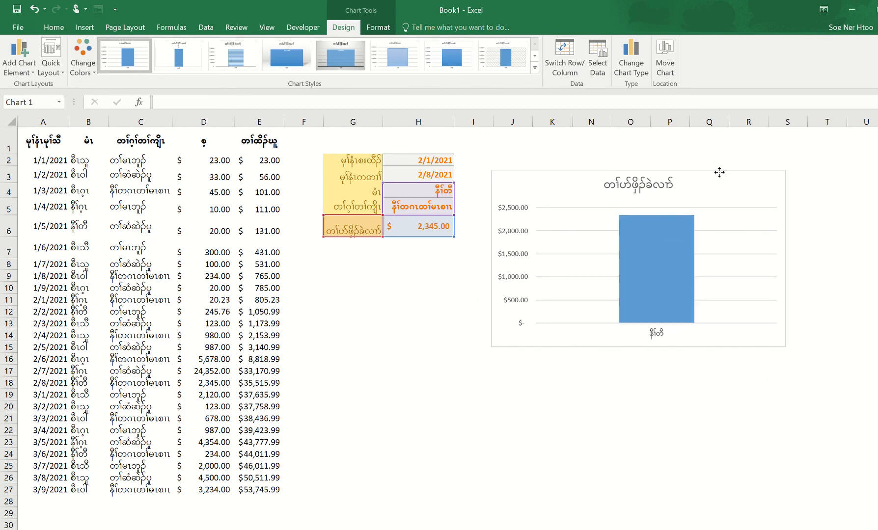
left_click(703, 397)
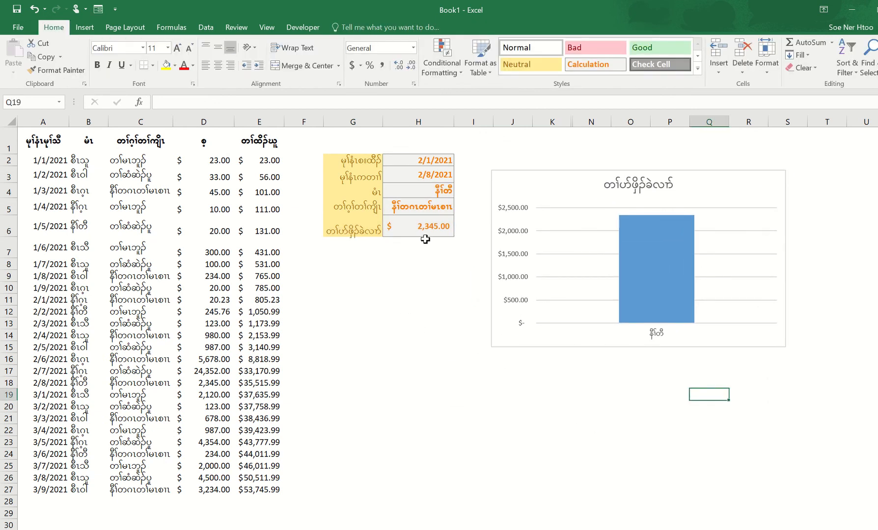
- Choose the second name in H4's drop-down list and the second entry in H5's drop-down list
left_click(427, 191)
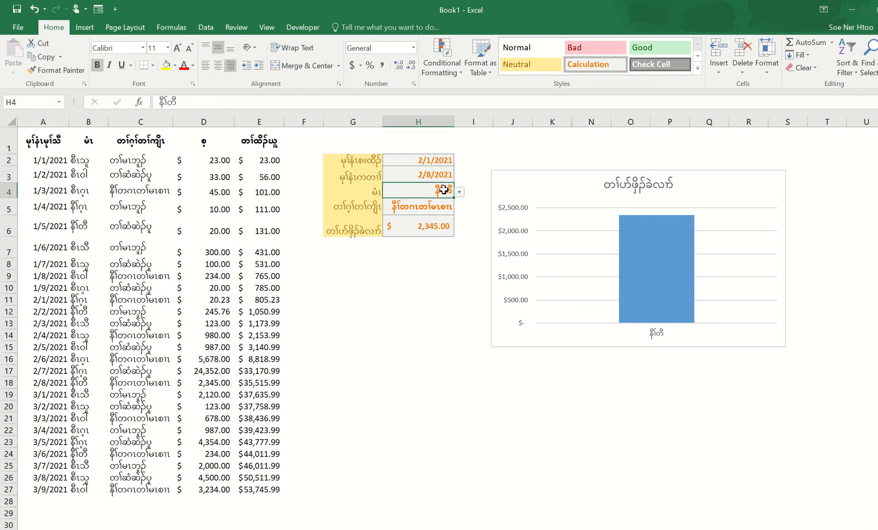
left_click(460, 192)
left_click(405, 212)
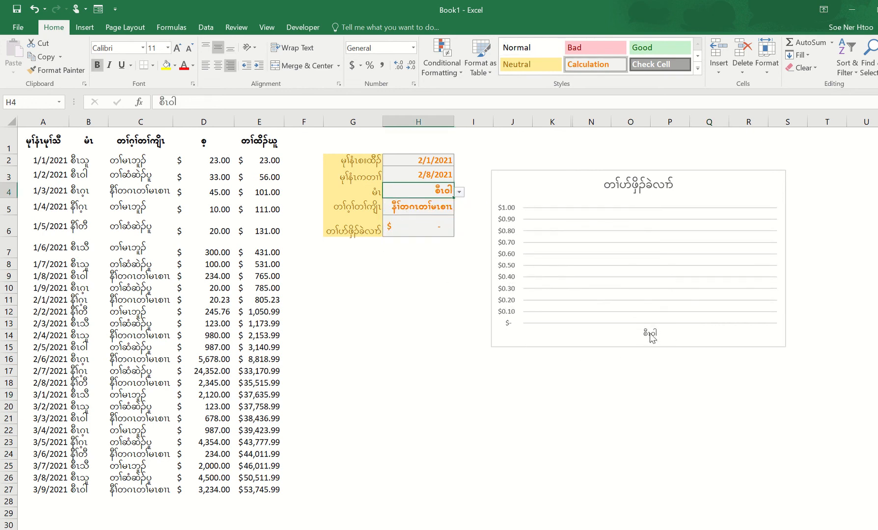
left_click(437, 209)
left_click(459, 210)
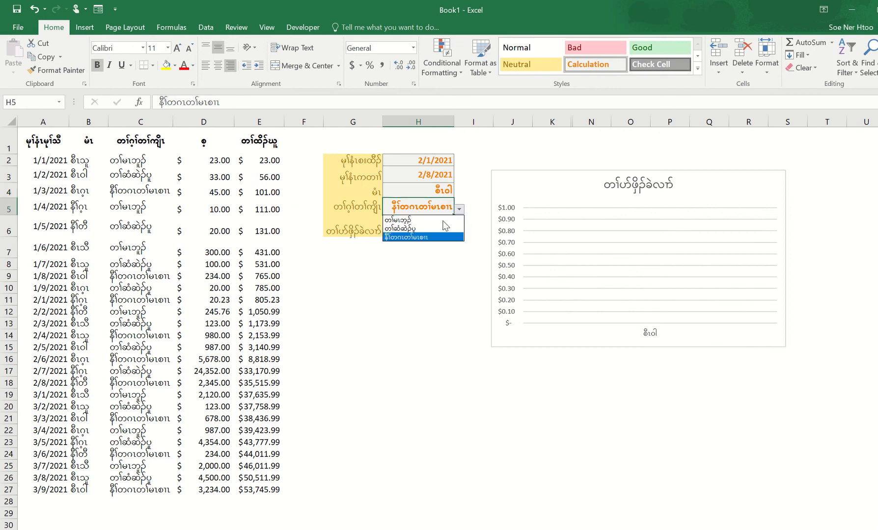
left_click(415, 225)
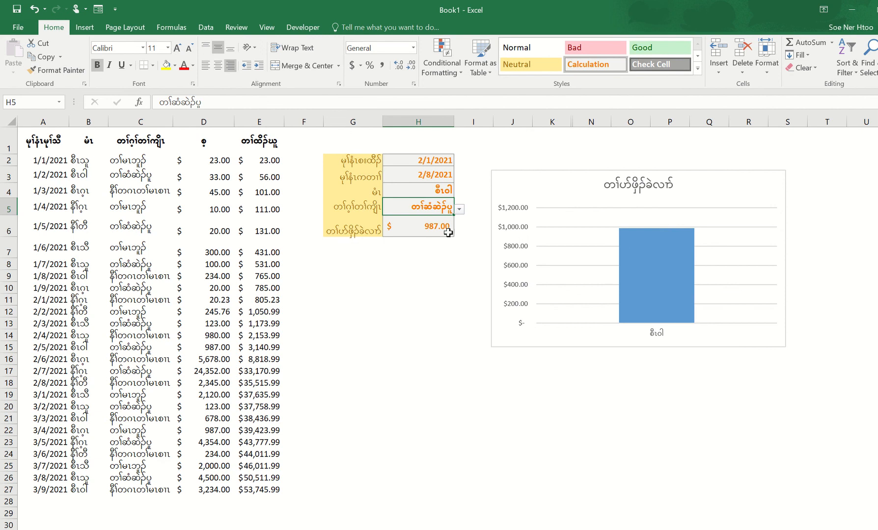
- Apply the quick layout with a legend under the title, data labels and no value axis to the column chart
left_click(598, 179)
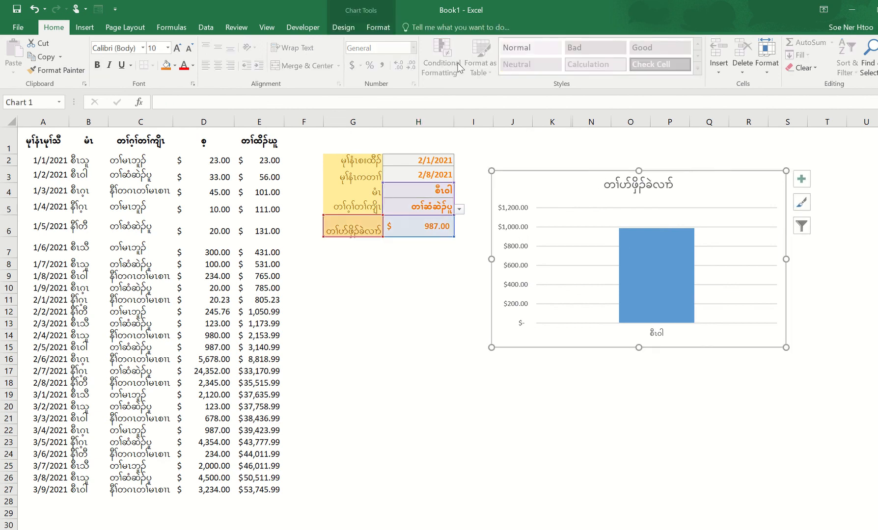
left_click(378, 27)
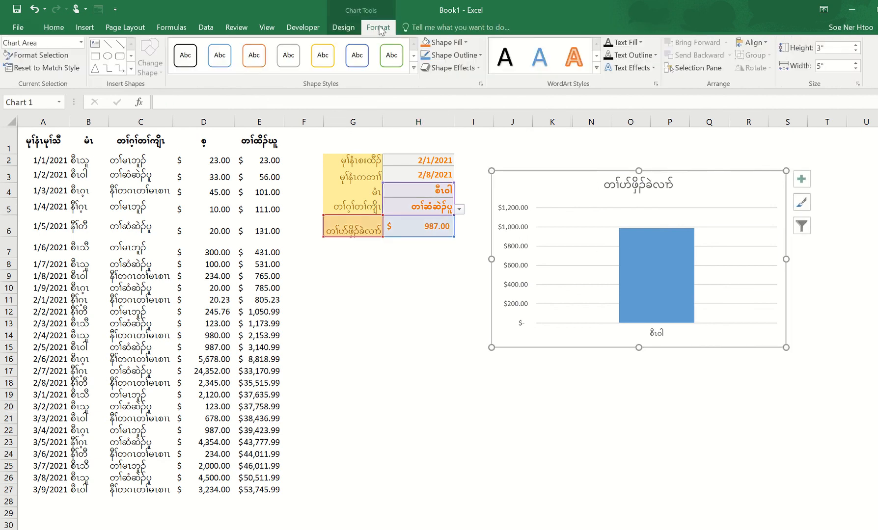
left_click(343, 27)
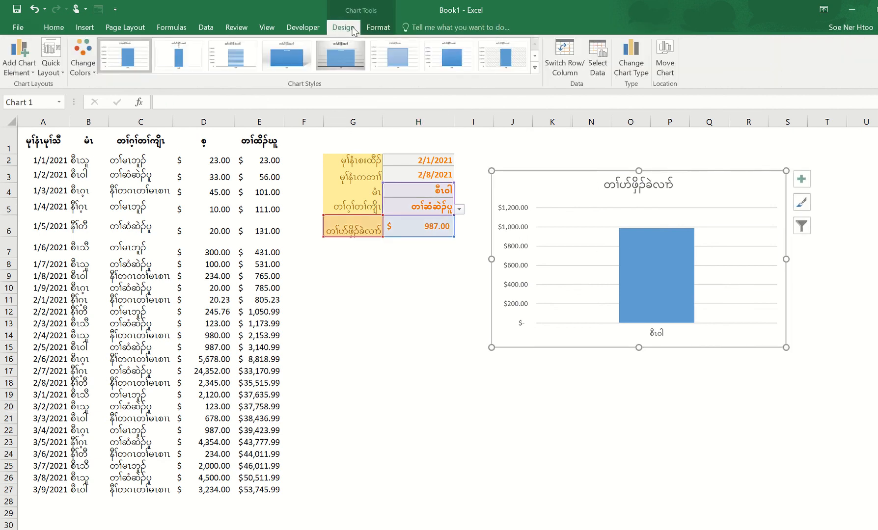
left_click(53, 74)
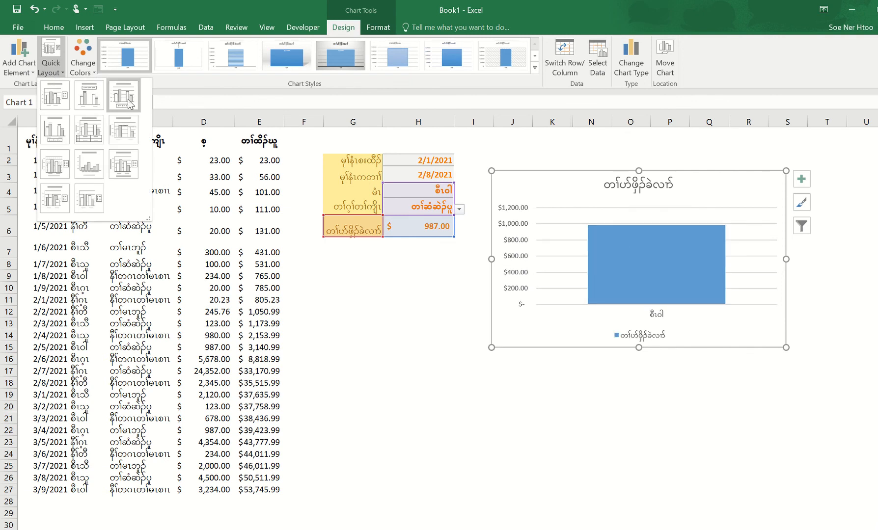
left_click(88, 101)
left_click(588, 399)
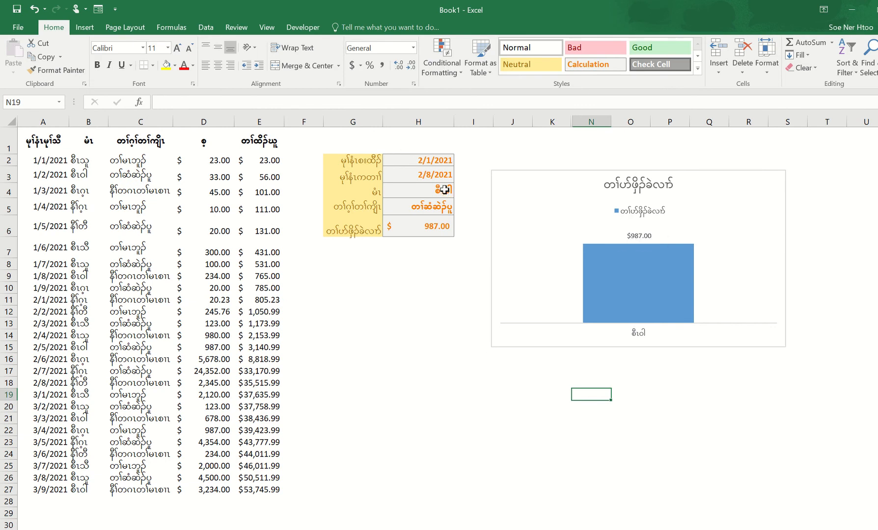
- Set the start date in H2 to 1/1/2021 and the end date in H3 to 3/9/2021 from their drop-down lists
left_click(437, 162)
left_click(457, 161)
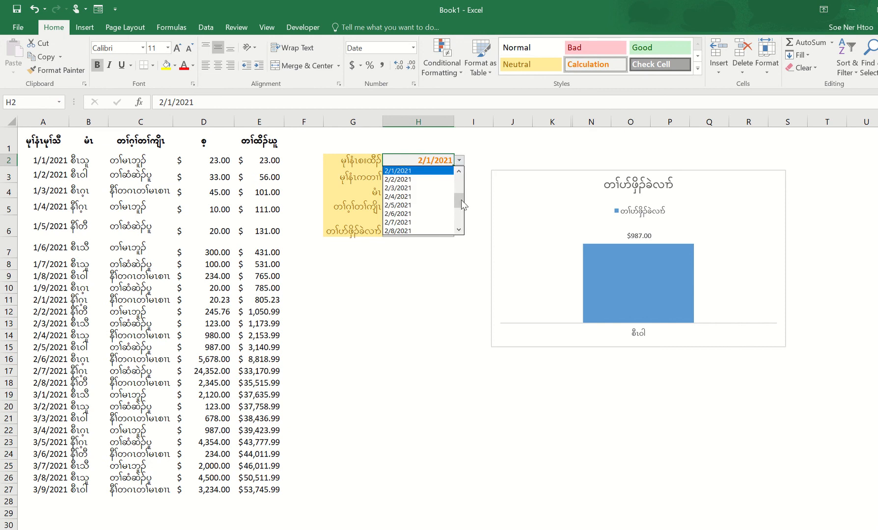
left_click(404, 172)
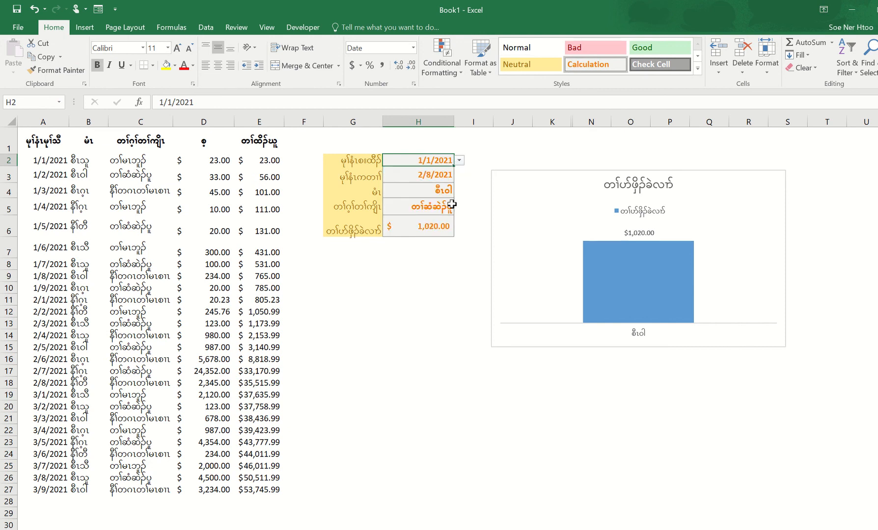
left_click(449, 176)
left_click(459, 177)
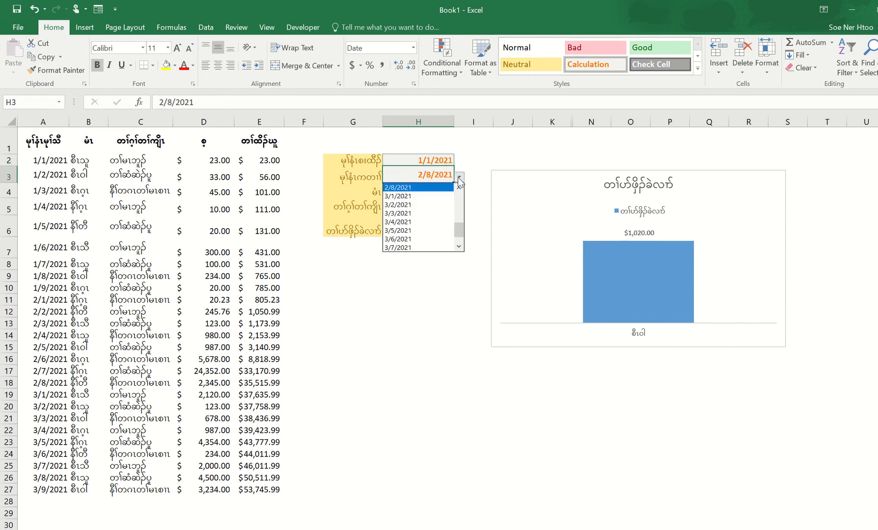
left_click_drag(459, 228, 460, 238)
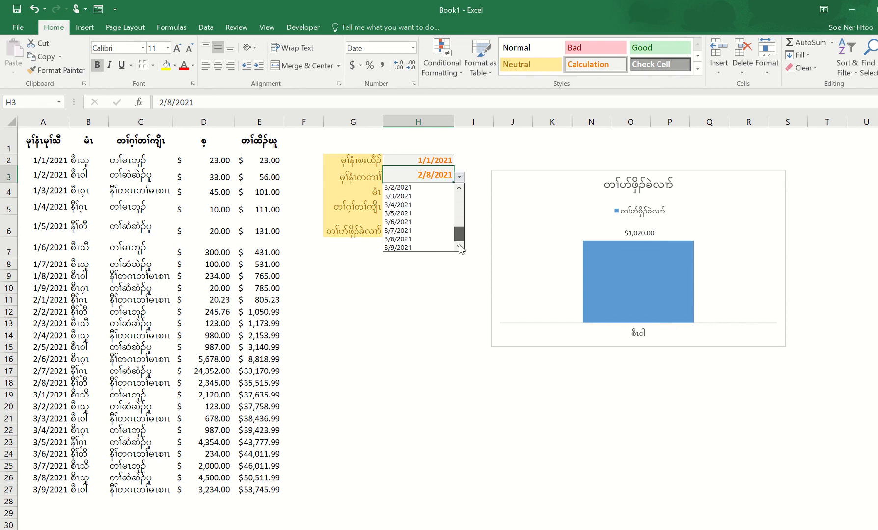
left_click(405, 248)
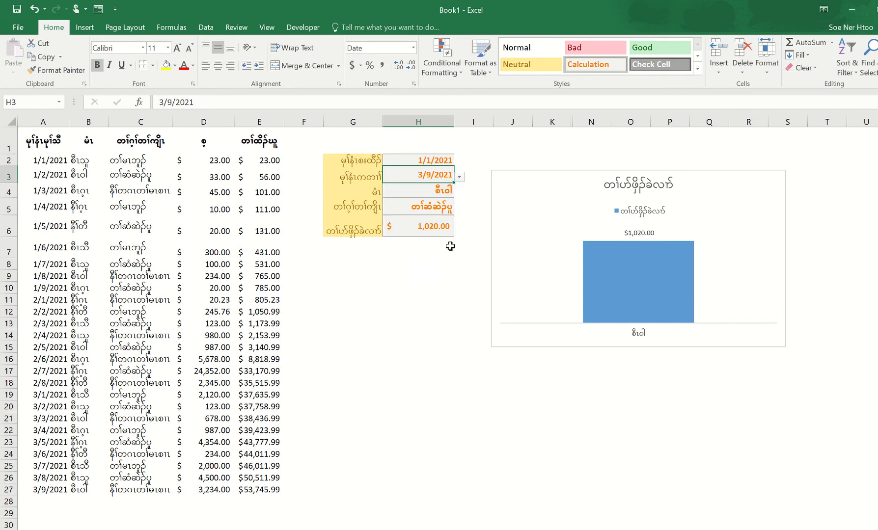
left_click(443, 277)
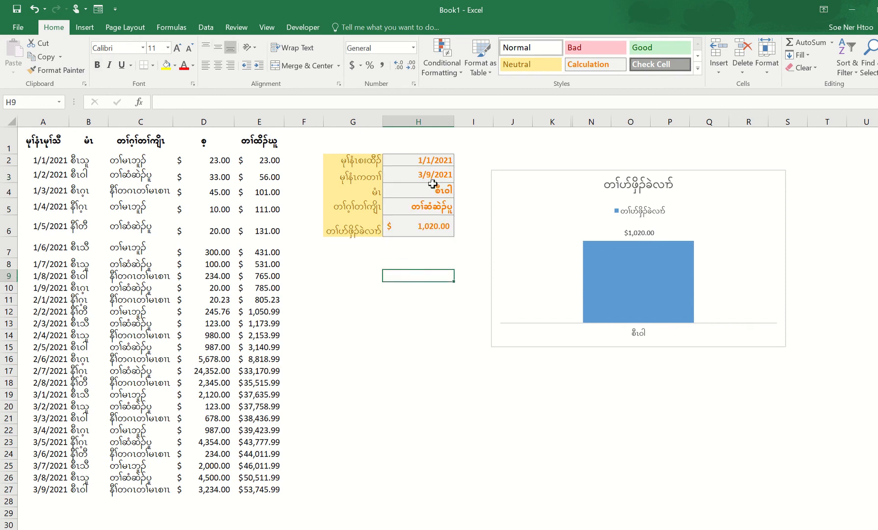
- Choose the third entry in H5's drop-down list and check the chart column's value
left_click(415, 209)
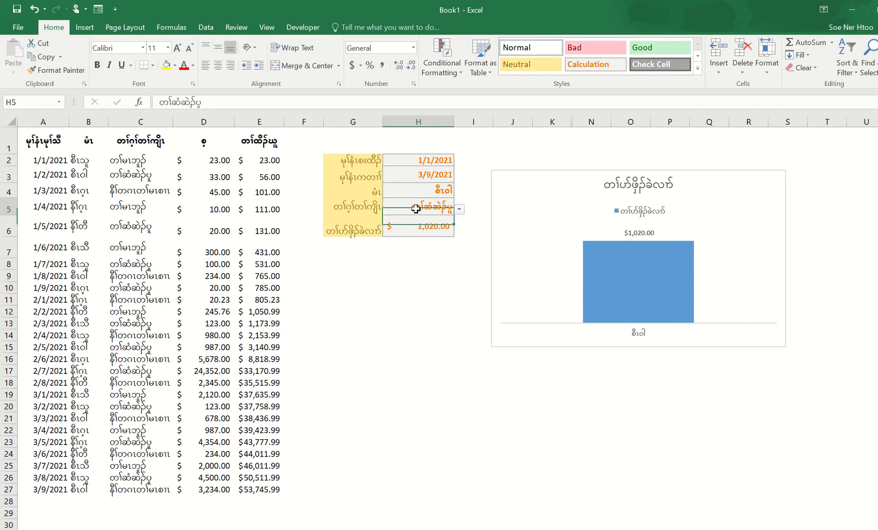
left_click(459, 209)
left_click(418, 238)
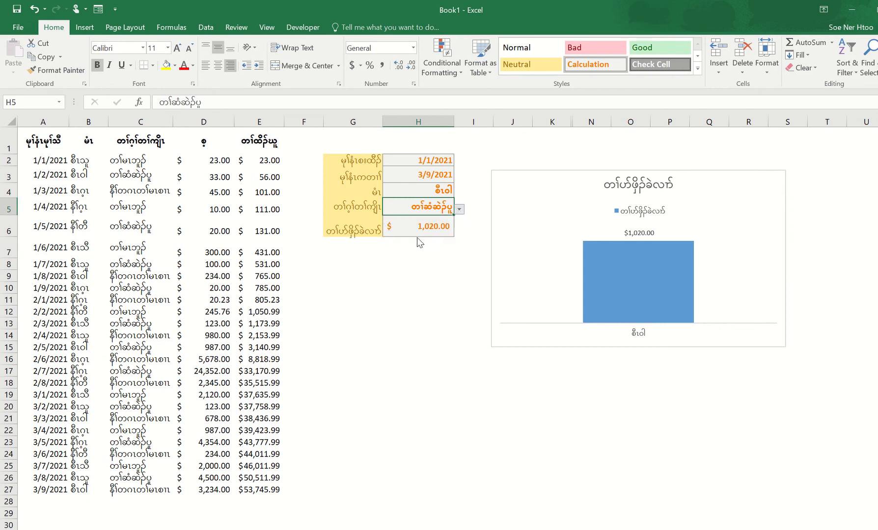
left_click(443, 286)
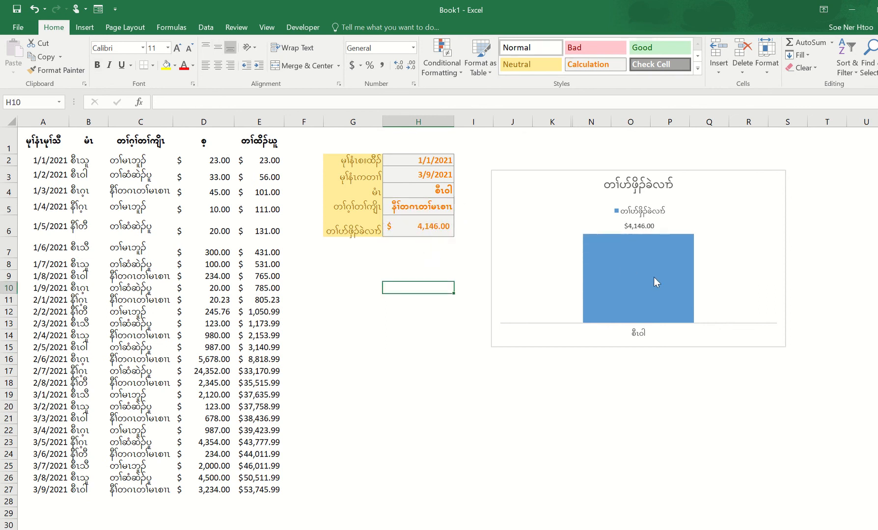
mouse_move(676, 239)
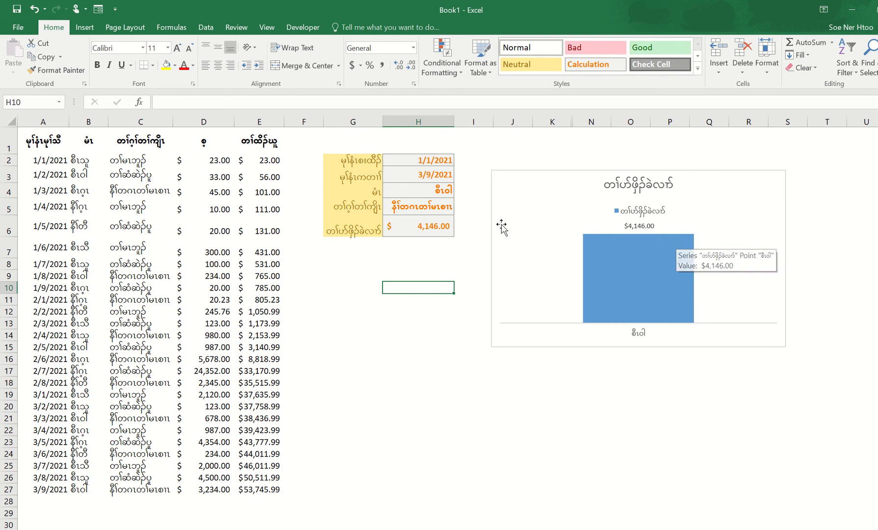
left_click(415, 335)
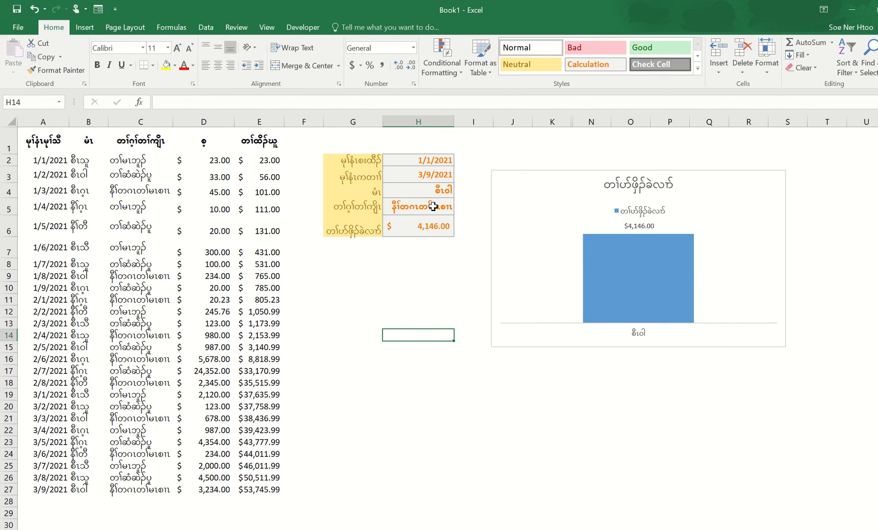
left_click(428, 283)
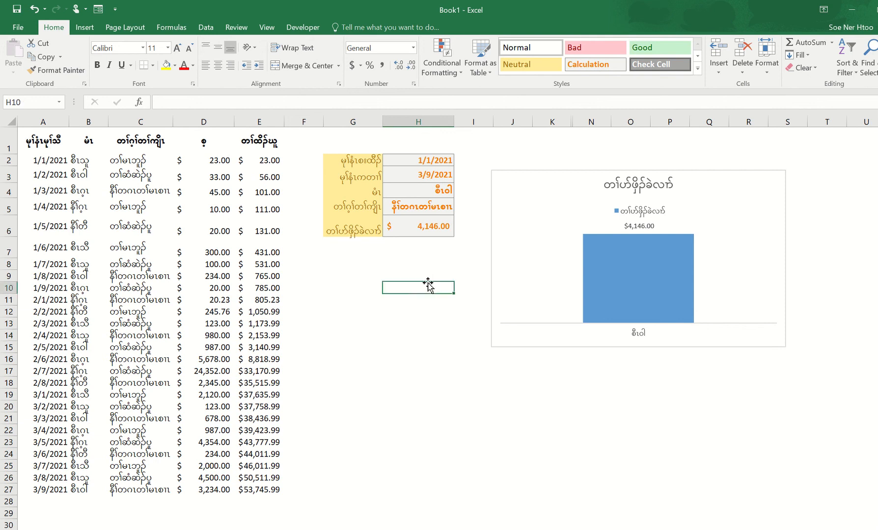